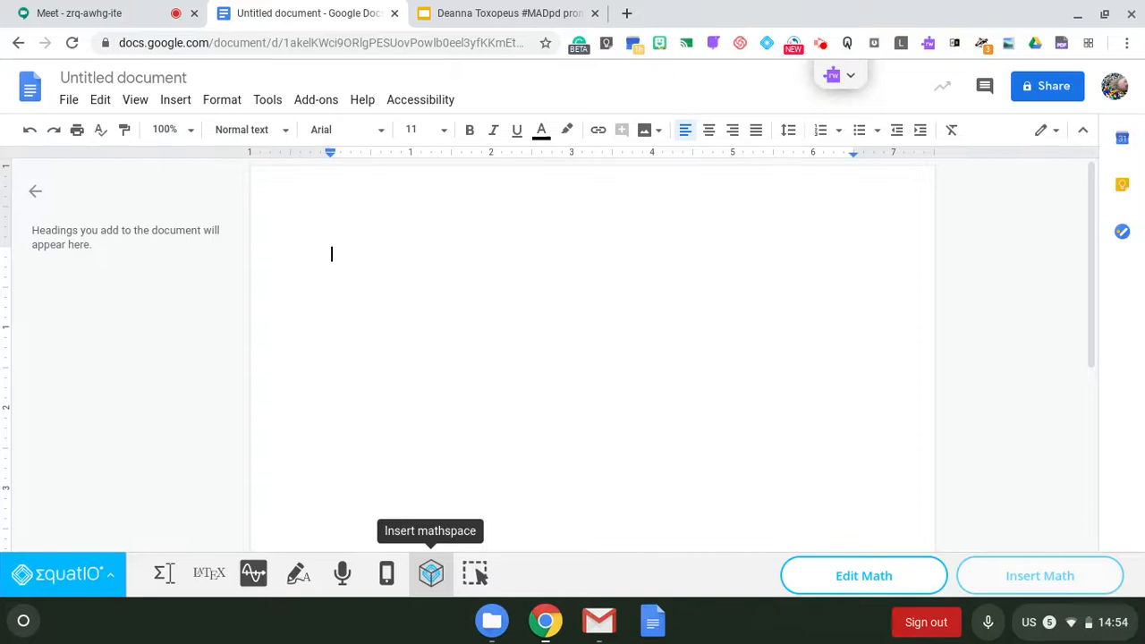
Open an EquatIO mathspace from the blank document and sign in with the existing Google account
{"action": "left_click", "coordinate": [432, 579]}
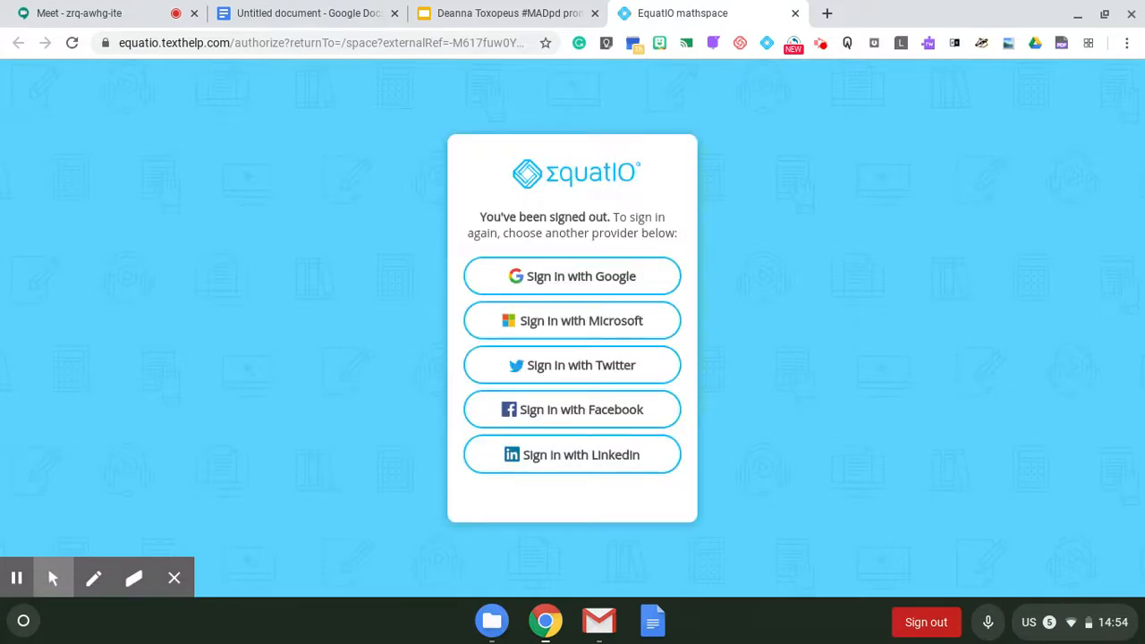
{"action": "left_click", "coordinate": [594, 269]}
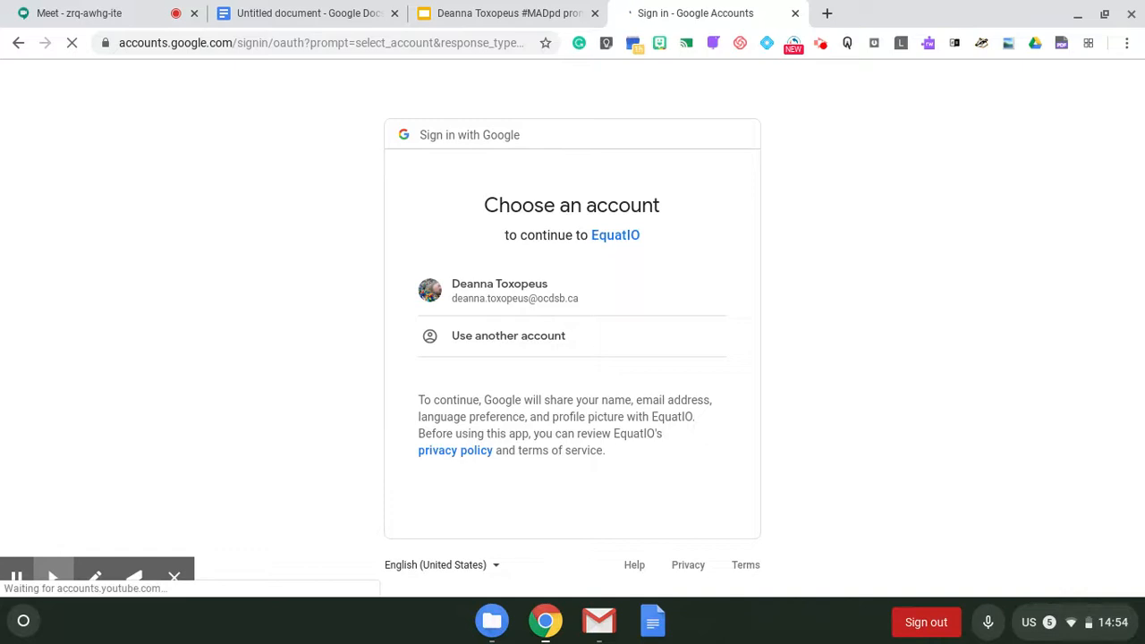
{"action": "left_click", "coordinate": [510, 293]}
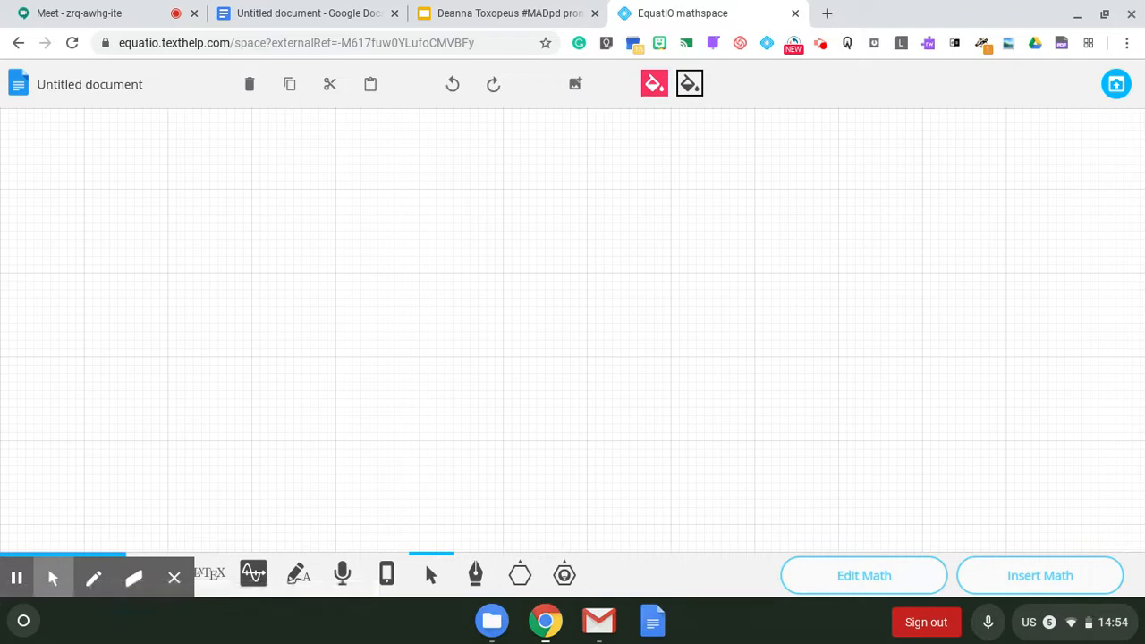
{"action": "left_click", "coordinate": [175, 577]}
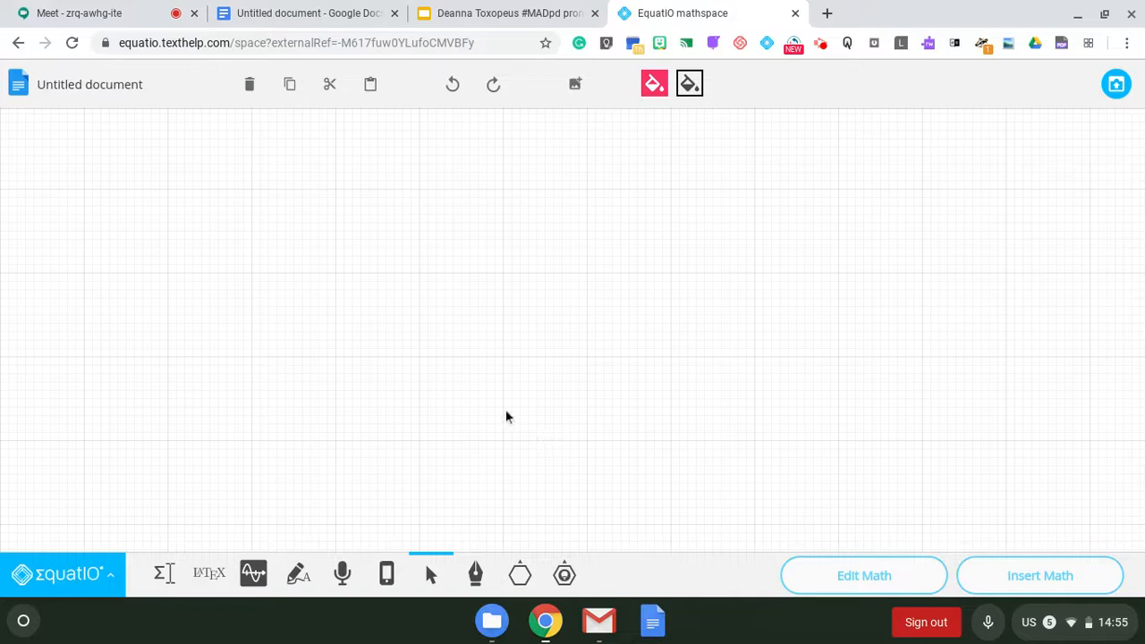
Switch to the Google Meet call and present the entire screen
{"action": "left_click", "coordinate": [87, 8]}
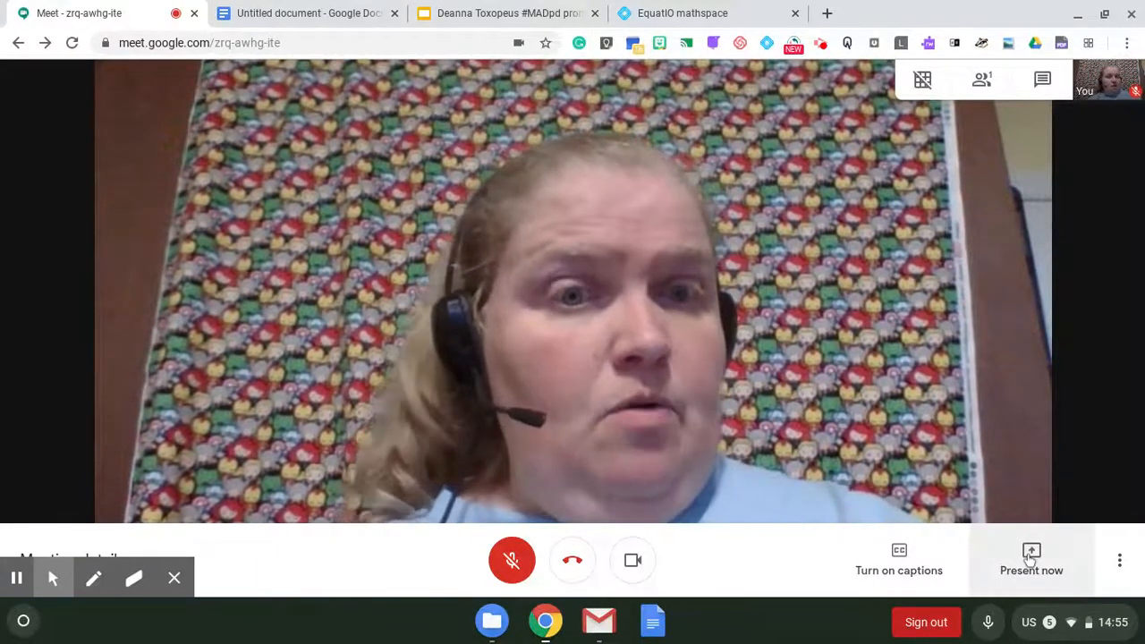
{"action": "left_click", "coordinate": [1031, 559]}
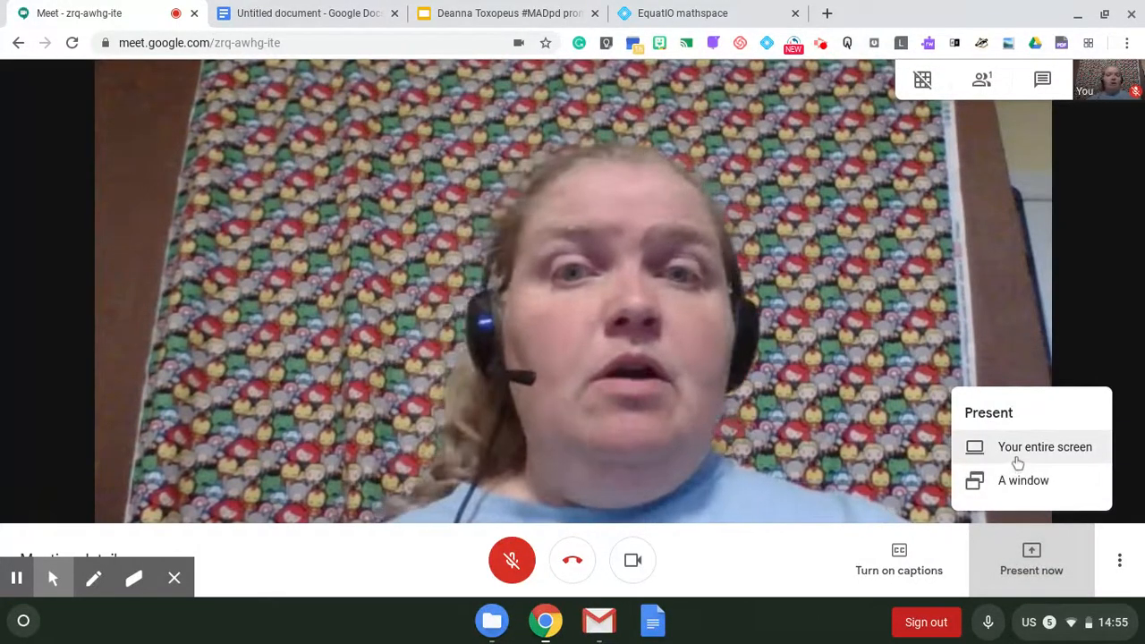
{"action": "left_click", "coordinate": [1017, 456]}
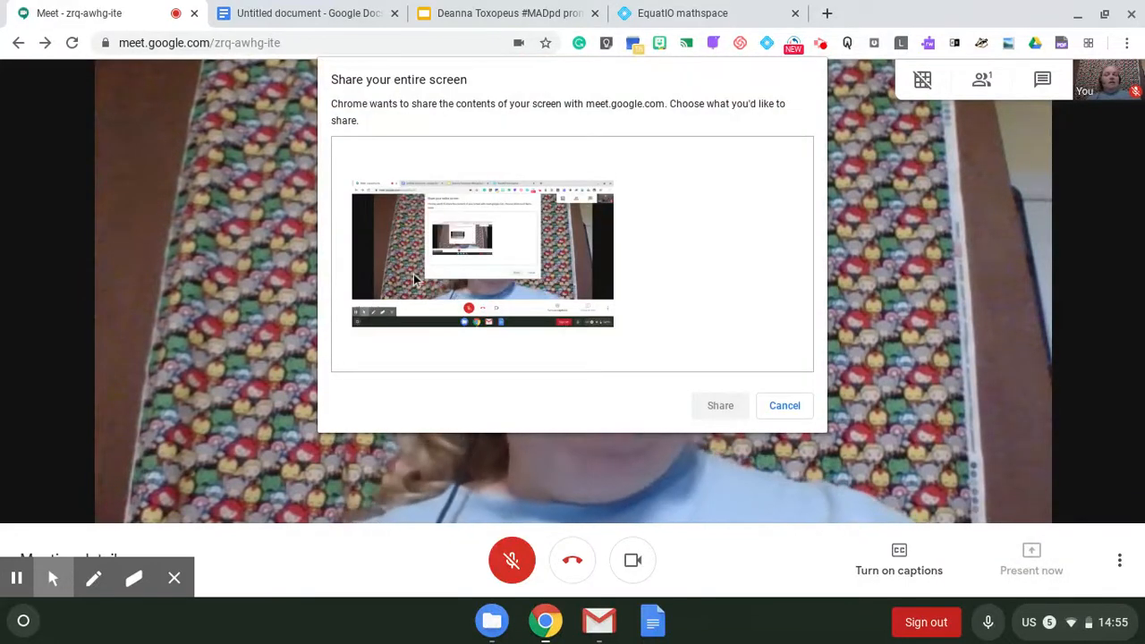
{"action": "left_click", "coordinate": [414, 280]}
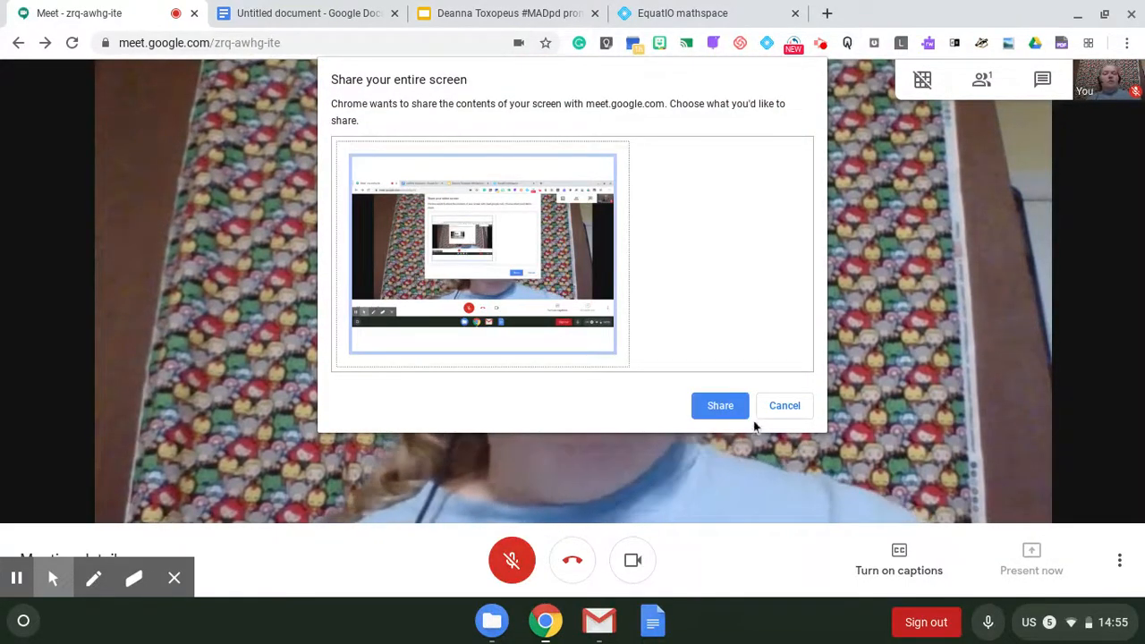
{"action": "left_click", "coordinate": [721, 407]}
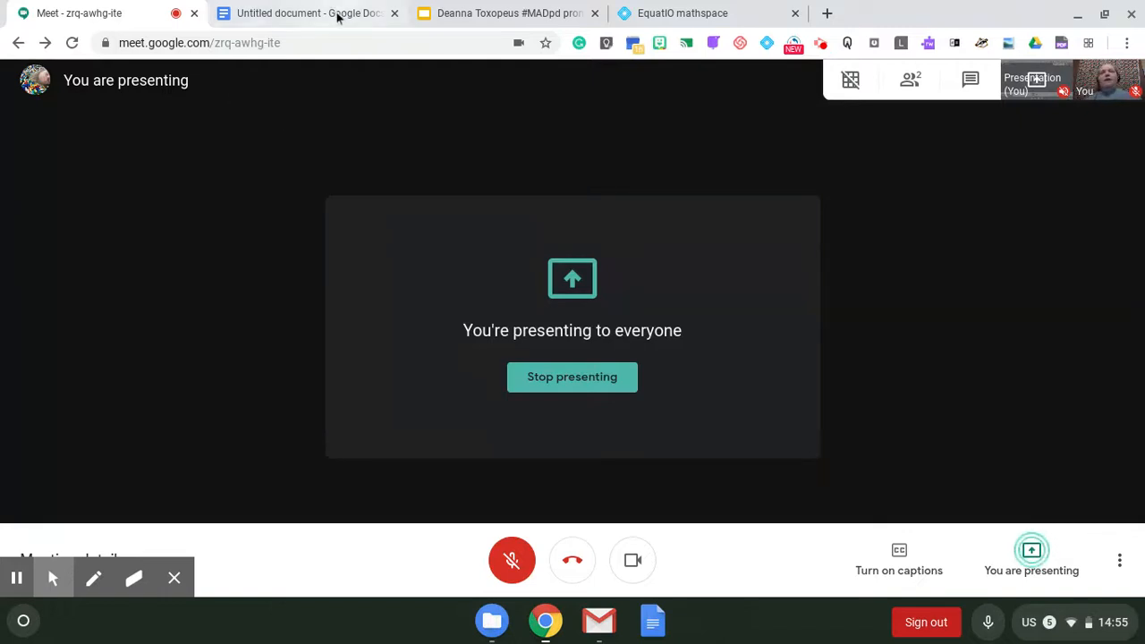
Return to the EquatIO mathspace and dismiss the presenting notification
{"action": "left_click", "coordinate": [642, 12]}
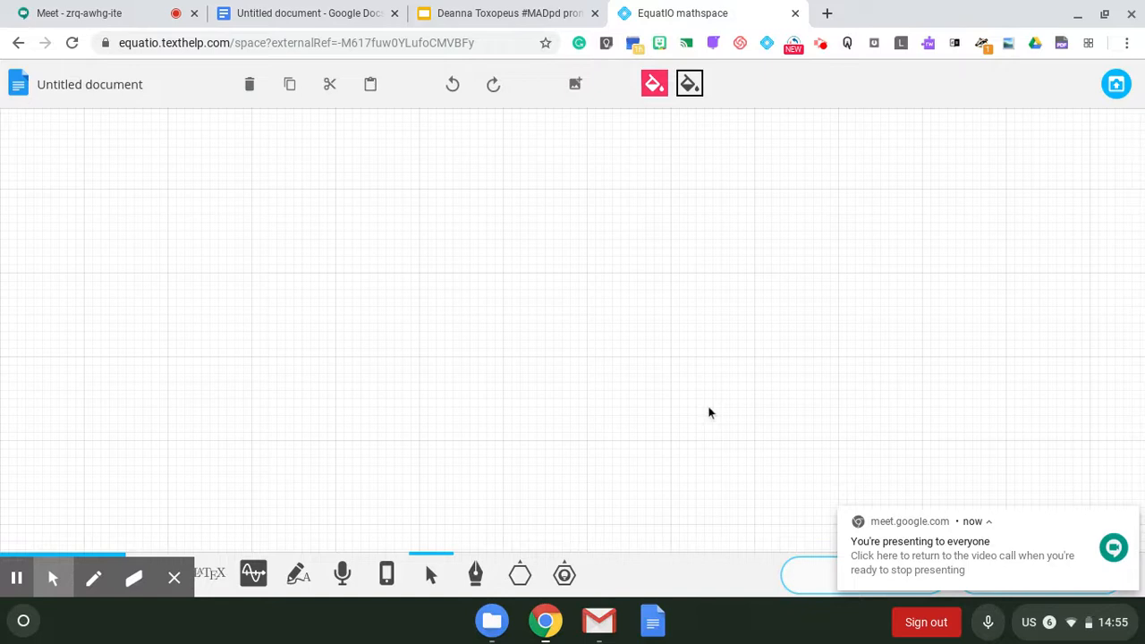
{"action": "mouse_move", "coordinate": [1128, 526]}
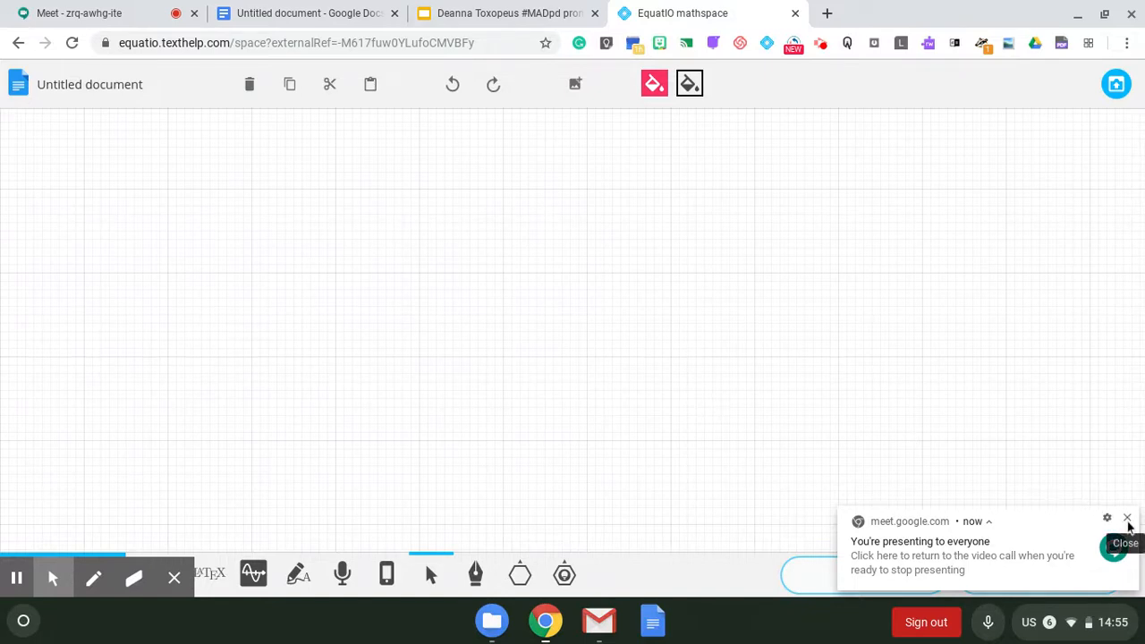
{"action": "left_click", "coordinate": [1128, 524]}
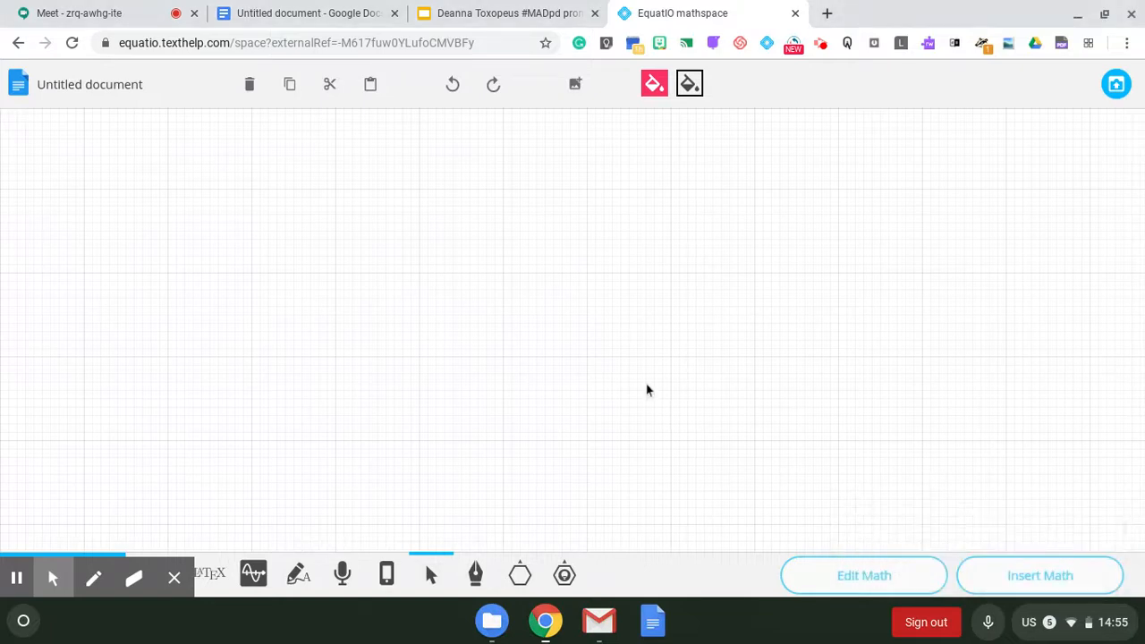
{"action": "left_click", "coordinate": [174, 577]}
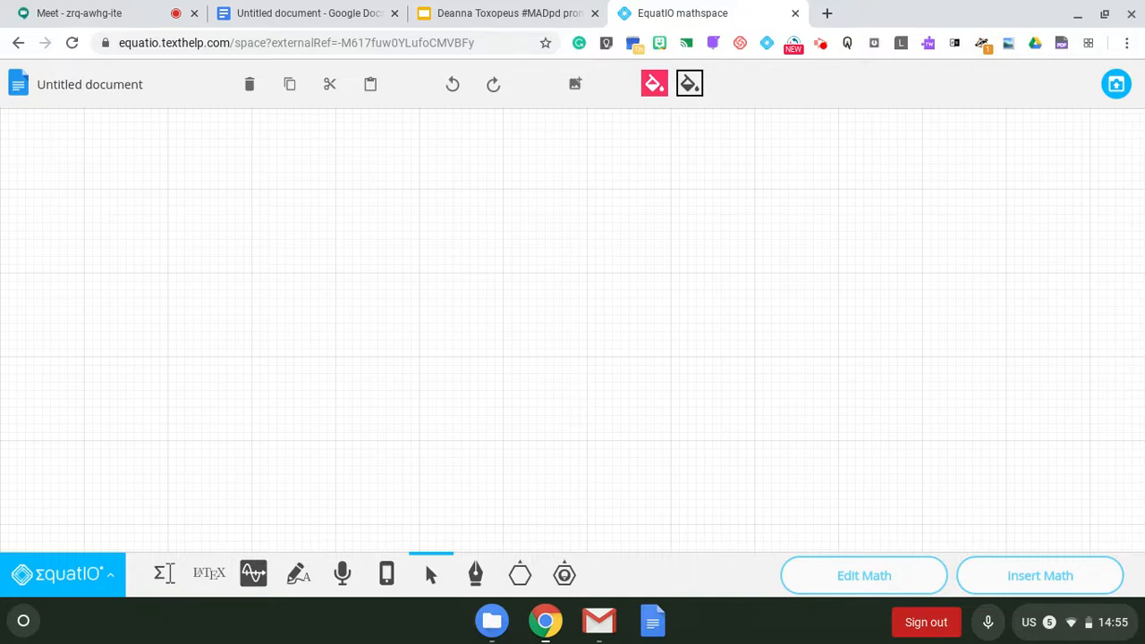
Write the fraction sum 1/2 + 3/5 in the math editor and insert it into the mathspace
{"action": "left_click", "coordinate": [164, 573]}
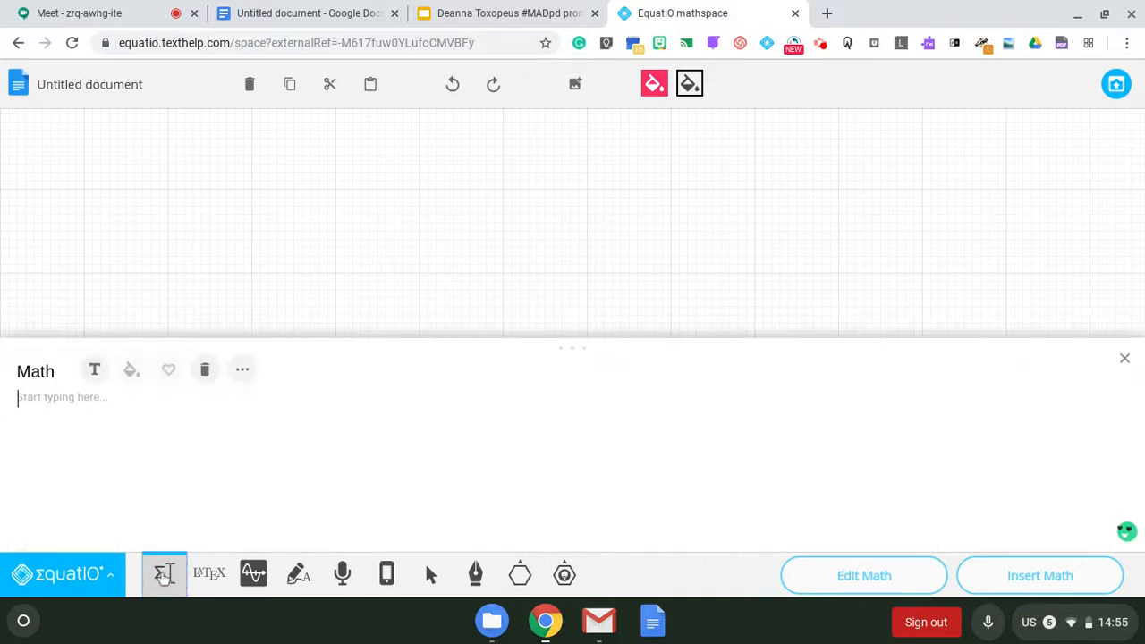
{"action": "left_click", "coordinate": [128, 446]}
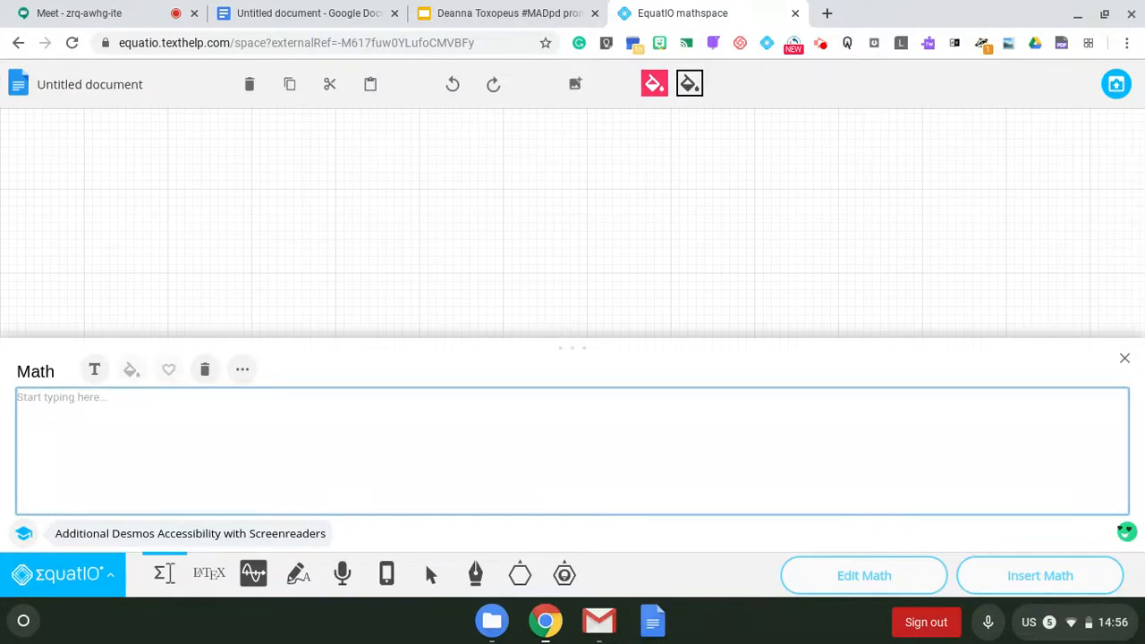
{"action": "type", "text": "1/"}
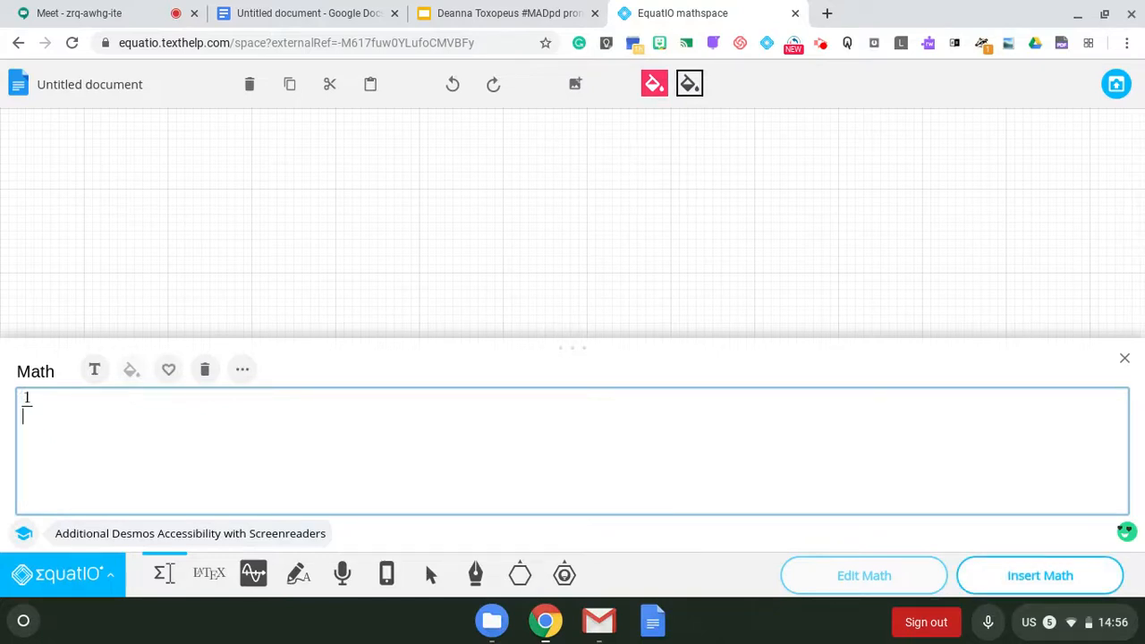
{"action": "type", "text": "2"}
{"action": "type", "text": "+"}
{"action": "type", "text": "3ov"}
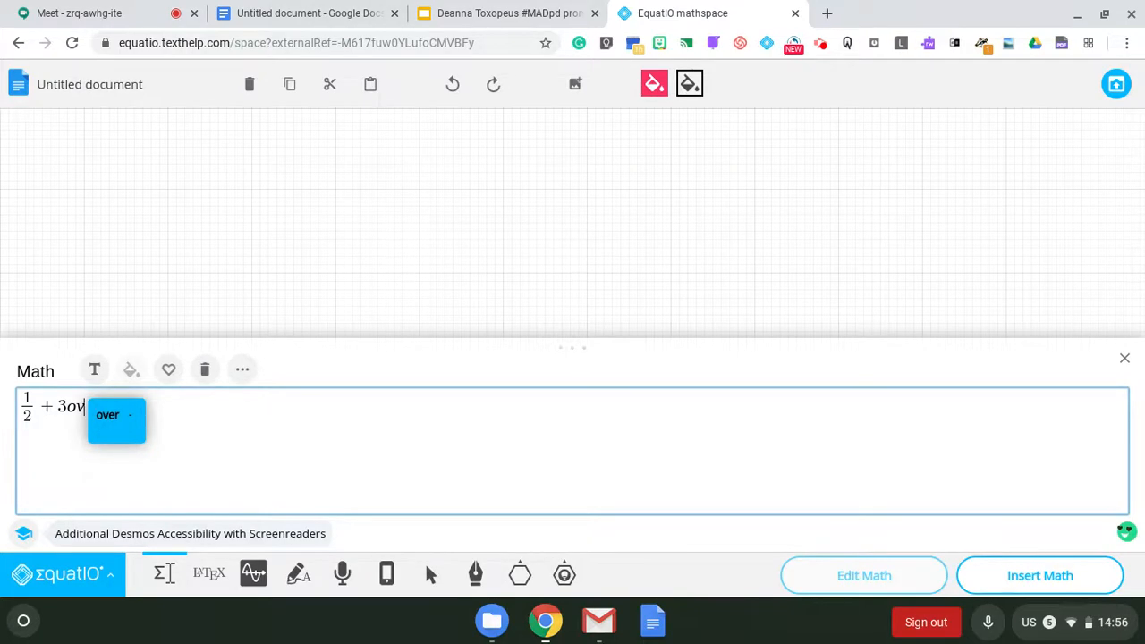
{"action": "key", "text": "Return"}
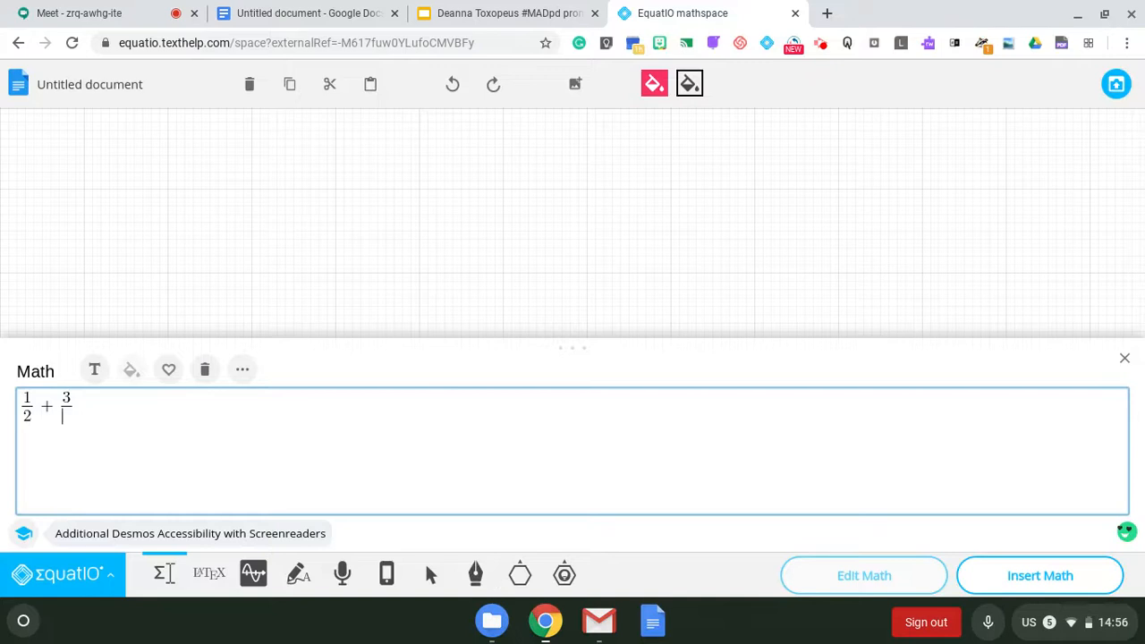
{"action": "type", "text": "5"}
{"action": "left_click", "coordinate": [1020, 570]}
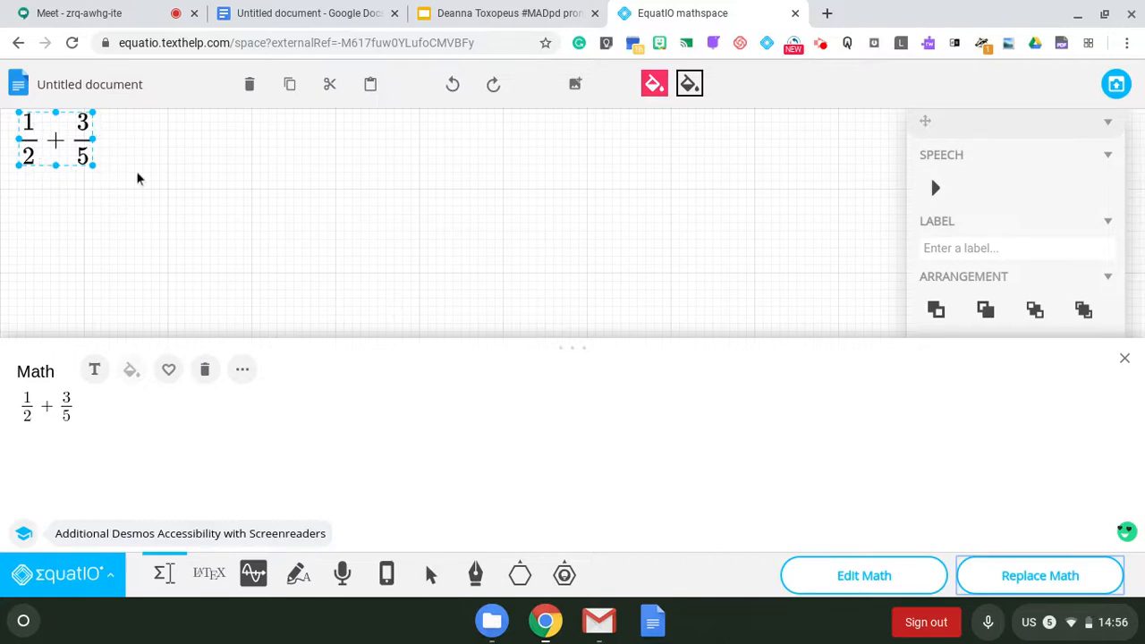
Close the math editor and move the inserted fraction sum away from the mathspace's corner into open grid space
{"action": "left_click", "coordinate": [166, 573]}
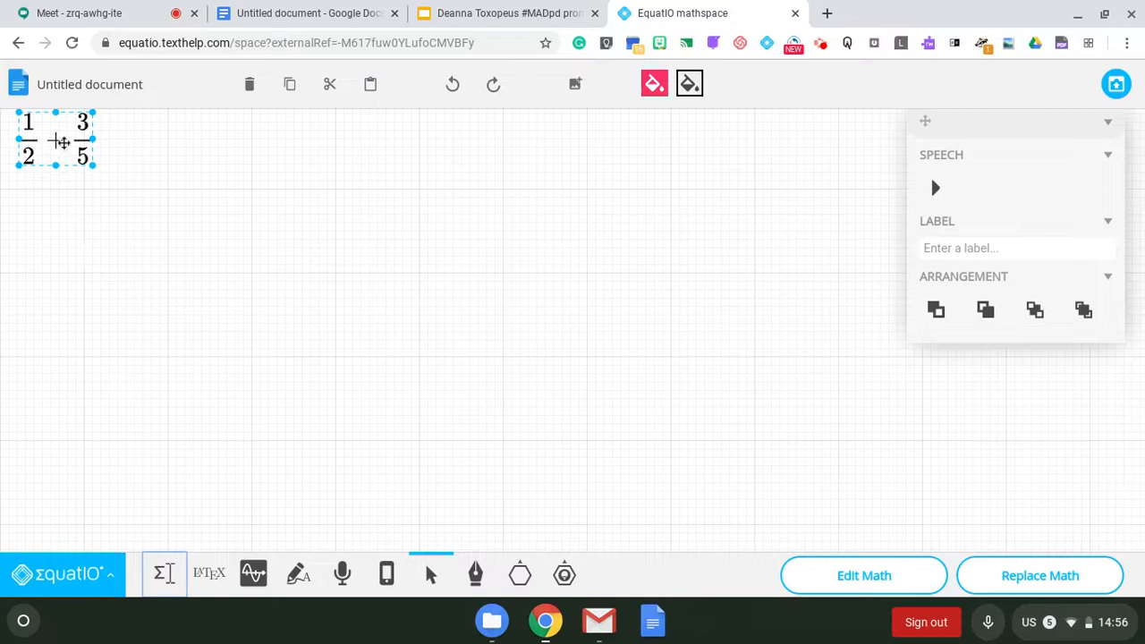
{"action": "left_click_drag", "start_coordinate": [59, 142], "coordinate": [359, 324]}
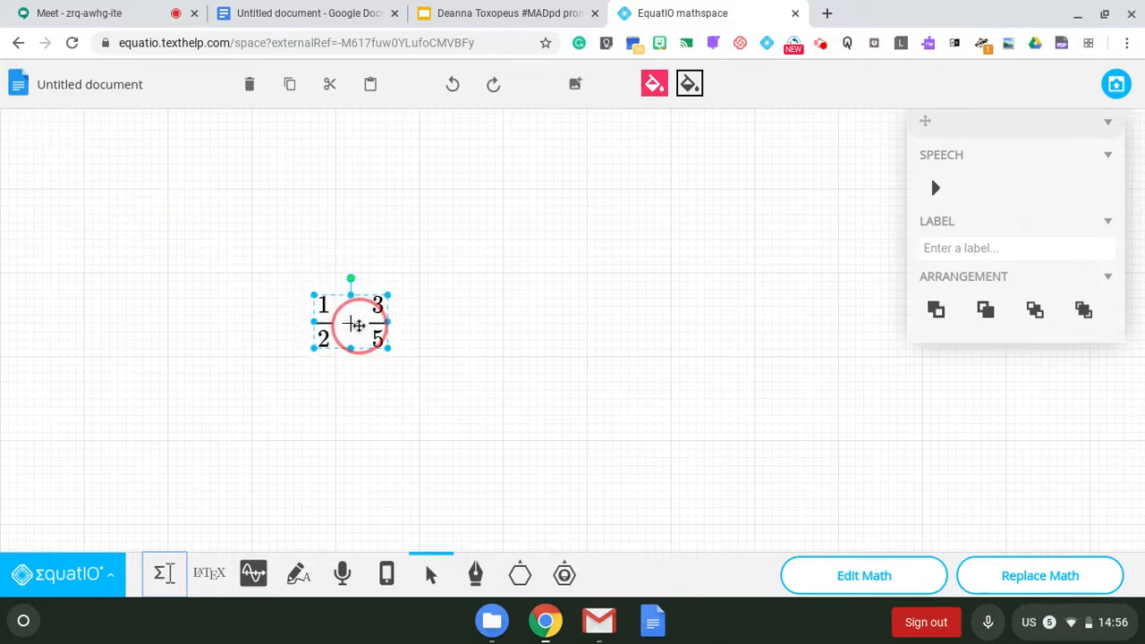
{"action": "left_click", "coordinate": [1114, 125]}
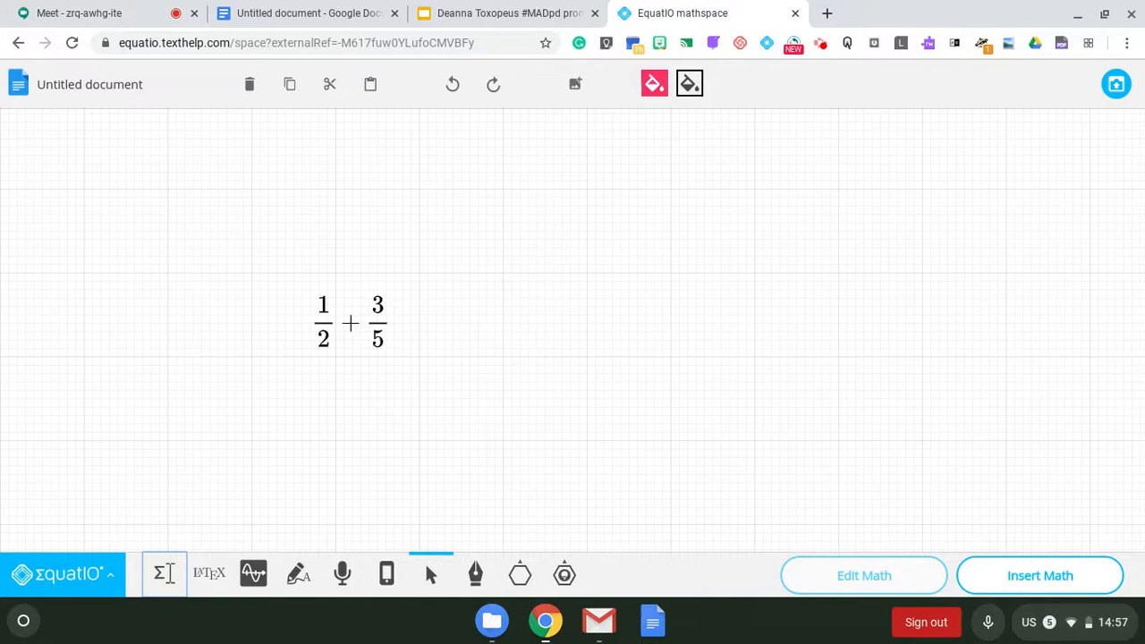
{"action": "left_click_drag", "start_coordinate": [346, 317], "coordinate": [163, 266]}
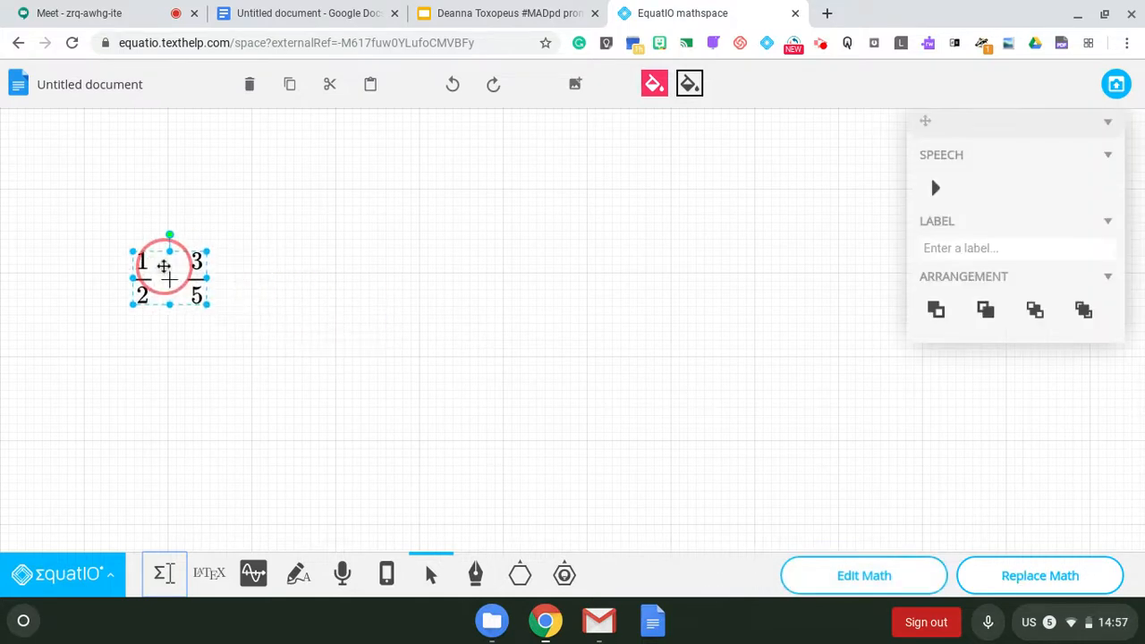
Open the graph editor and clear the fraction sum from its first expression
{"action": "left_click", "coordinate": [253, 573]}
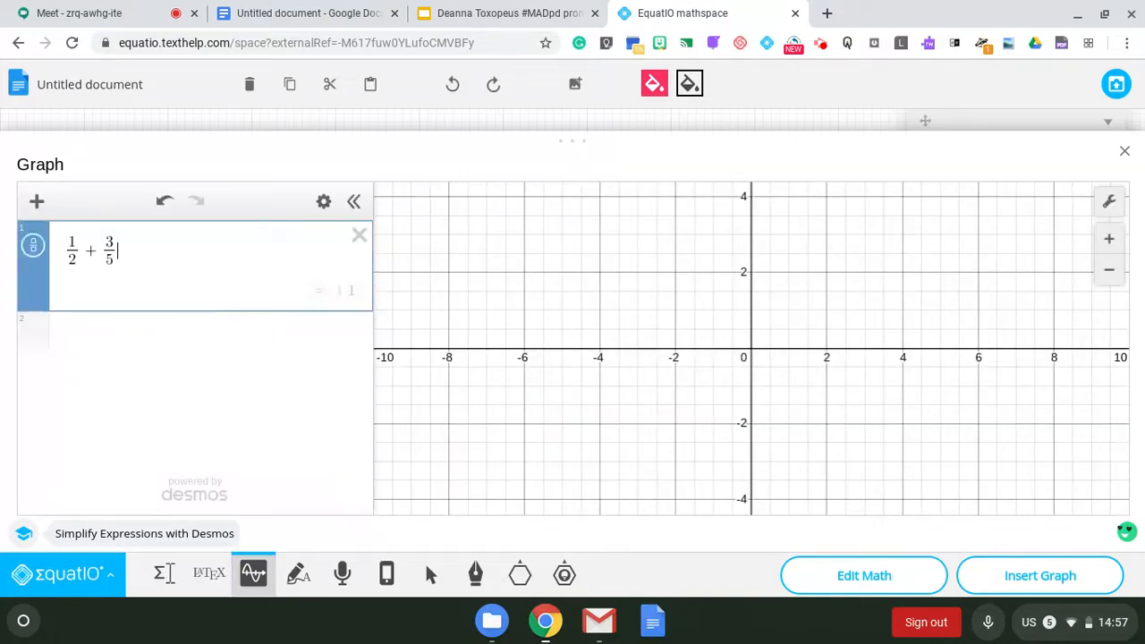
{"action": "key", "text": "BackSpace"}
{"action": "key", "text": "BackSpace"}
{"action": "key", "text": "BackSpace"}
{"action": "key", "text": "BackSpace"}
{"action": "key", "text": "BackSpace"}
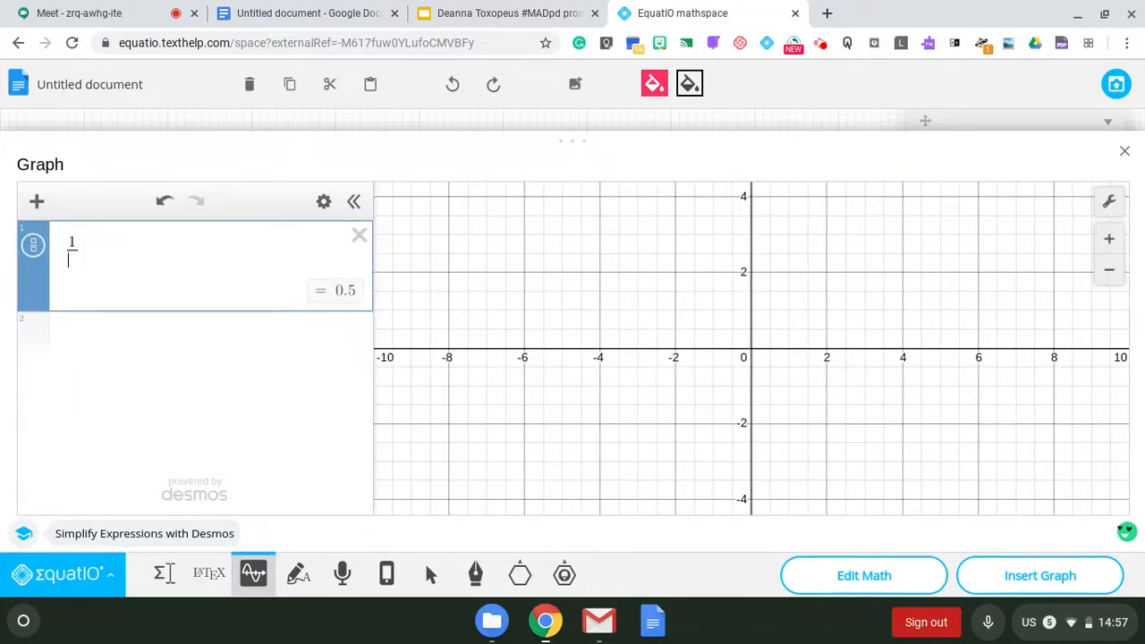
{"action": "key", "text": "BackSpace"}
{"action": "key", "text": "BackSpace"}
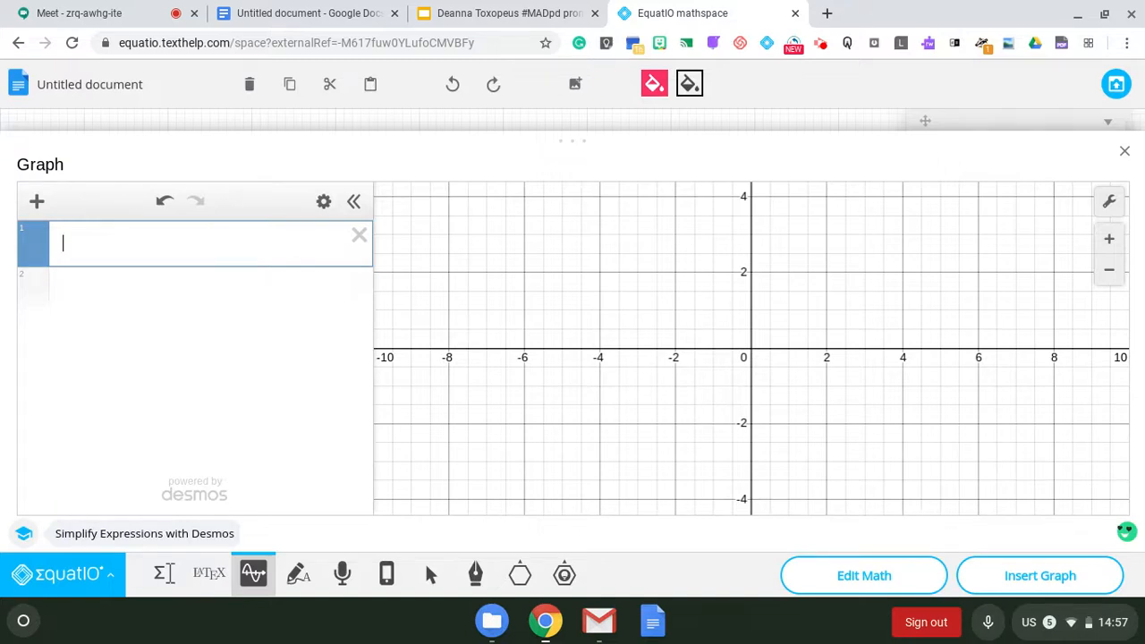
Graph the expression x + 9 and clear it again
{"action": "type", "text": "x + 9"}
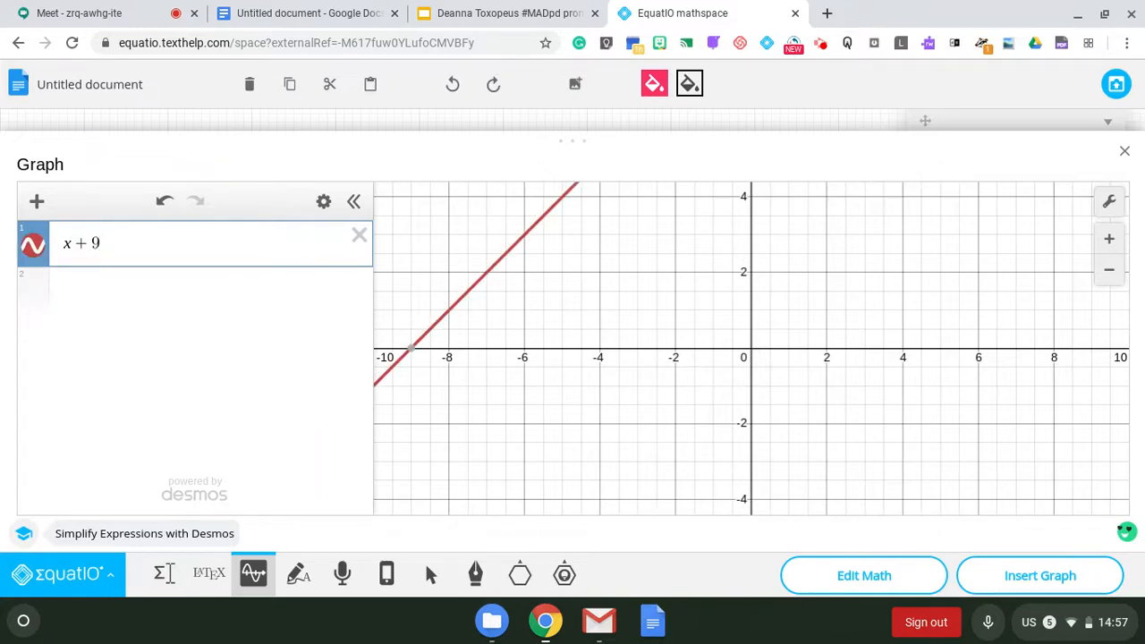
{"action": "key", "text": "BackSpace"}
{"action": "key", "text": "BackSpace"}
{"action": "key", "text": "BackSpace"}
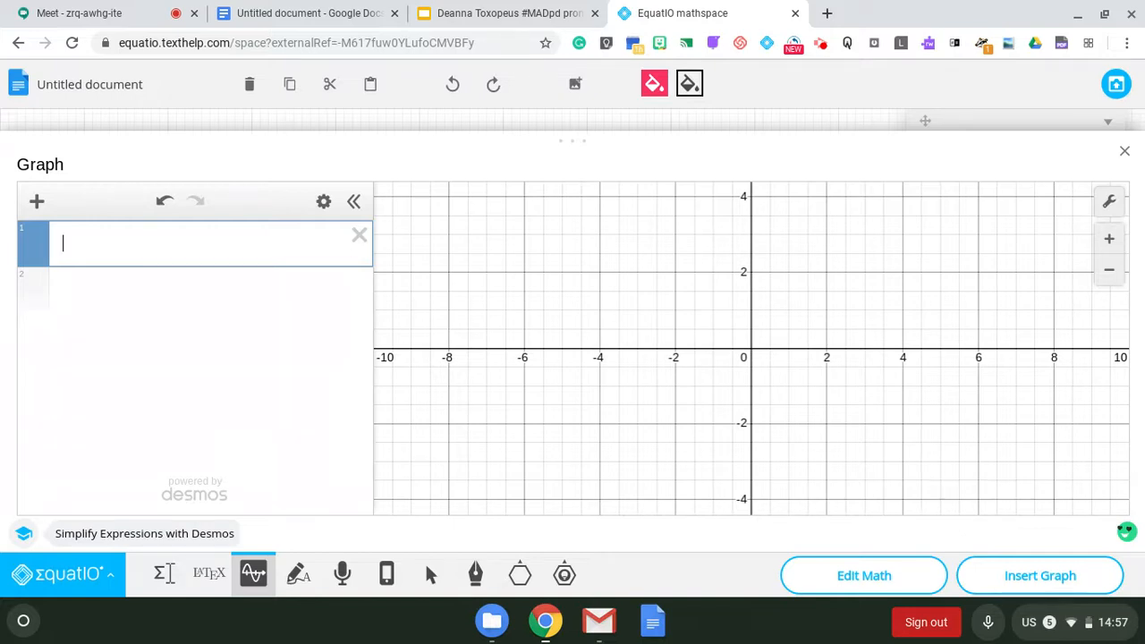
Graph the expression ax + b and add sliders for both a and b
{"action": "type", "text": "ab"}
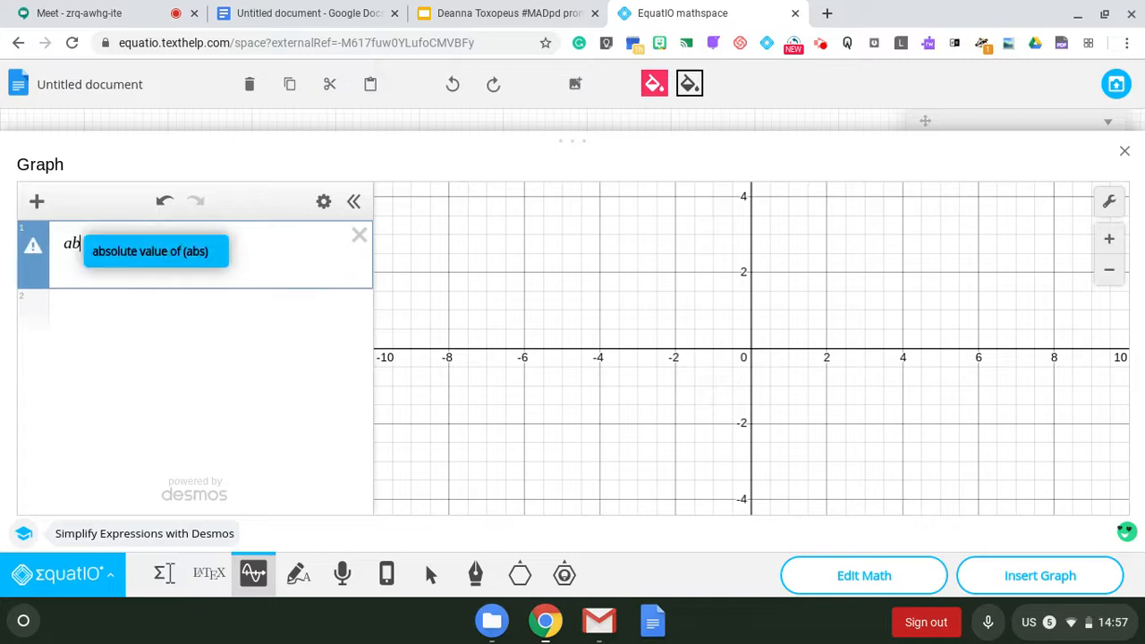
{"action": "key", "text": "BackSpace"}
{"action": "type", "text": "x "}
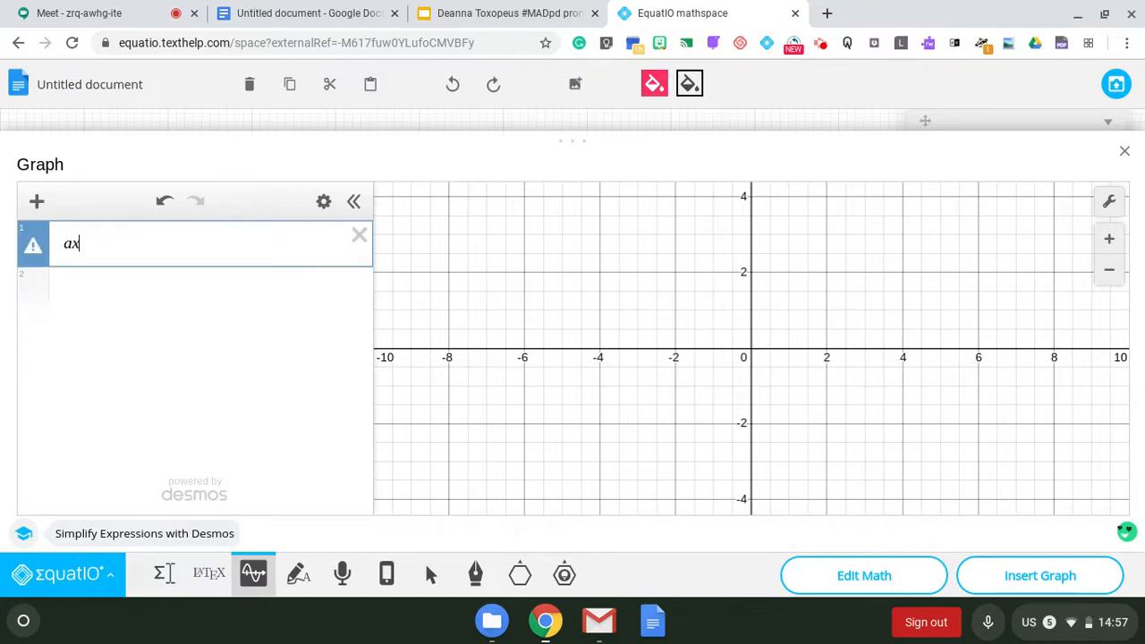
{"action": "type", "text": "+ b"}
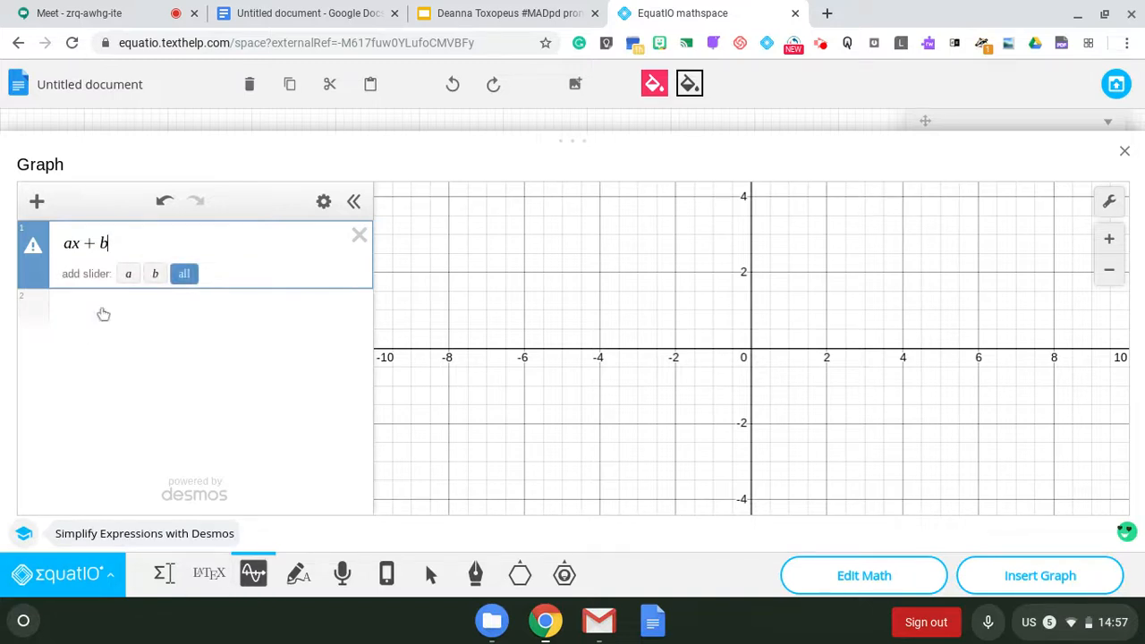
{"action": "left_click", "coordinate": [183, 277]}
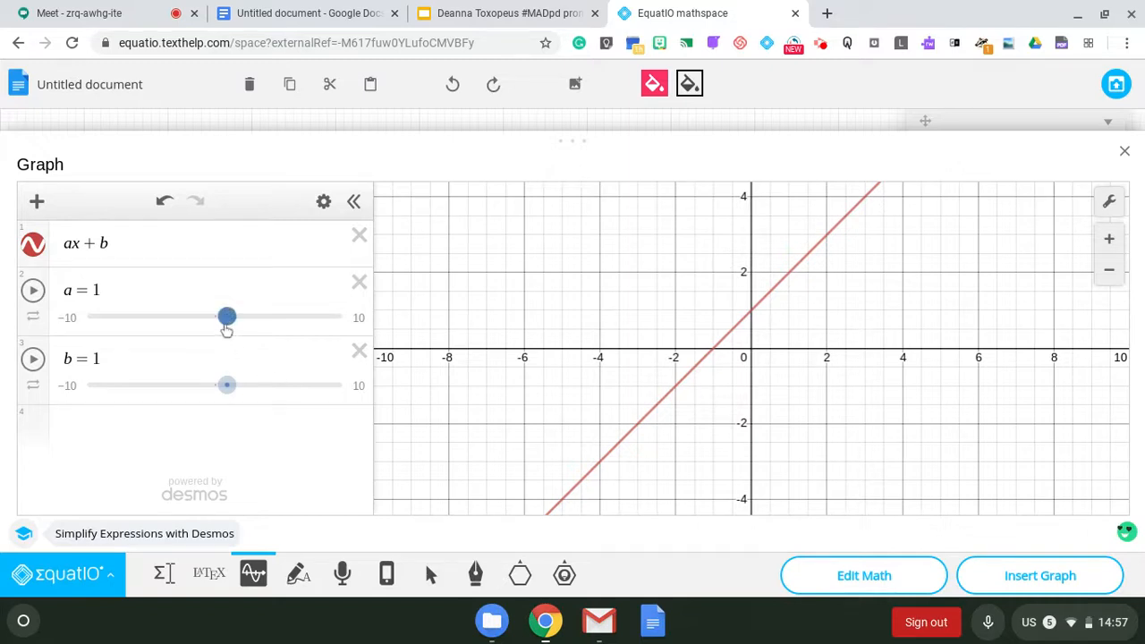
Adjust the sliders so that a is 1.4 and b is −0.4
{"action": "mouse_move", "coordinate": [225, 328]}
{"action": "left_mouse_down"}
{"action": "mouse_move", "coordinate": [173, 326]}
{"action": "mouse_move", "coordinate": [297, 324]}
{"action": "mouse_move", "coordinate": [213, 316]}
{"action": "mouse_move", "coordinate": [232, 319]}
{"action": "left_mouse_up"}
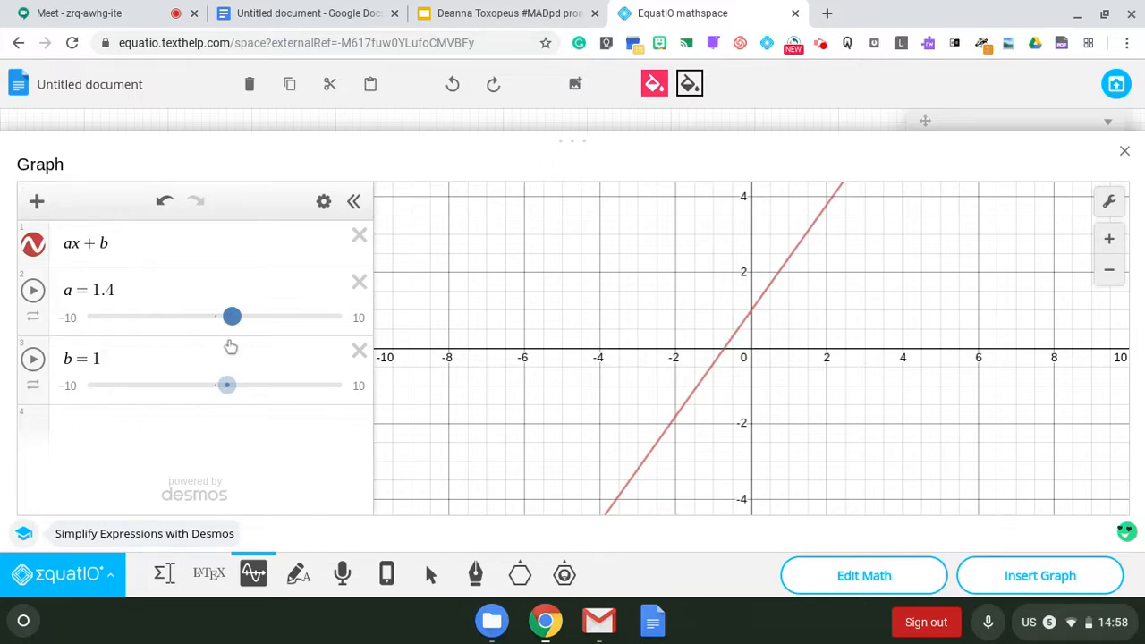
{"action": "left_click_drag", "start_coordinate": [227, 385], "coordinate": [210, 409]}
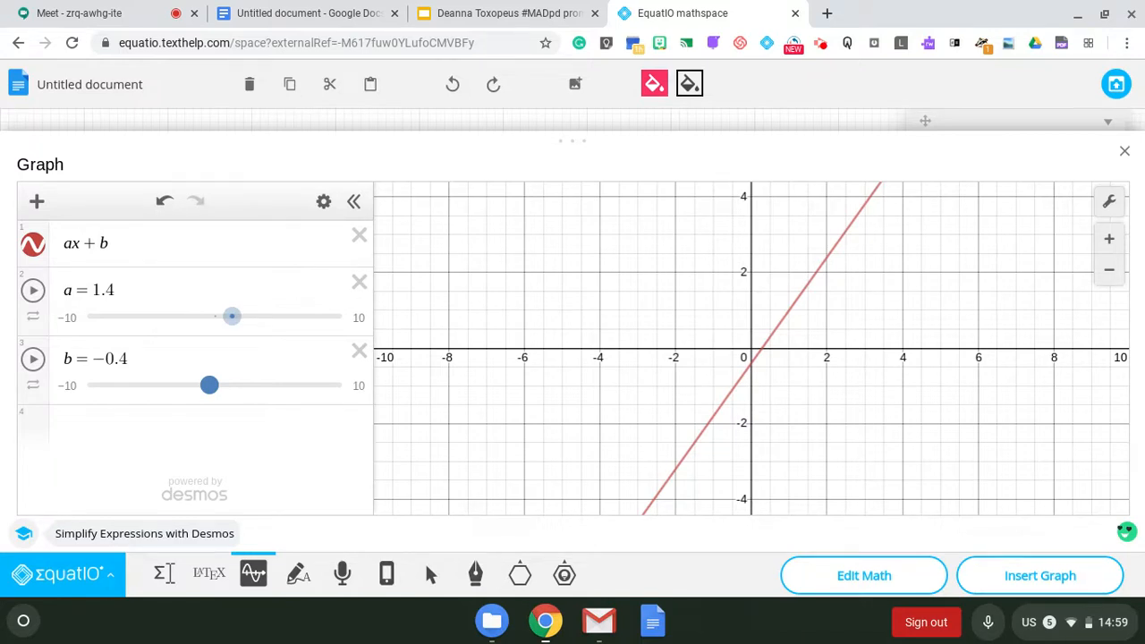
View the range and step settings of slider a and close the graph editor
{"action": "left_click", "coordinate": [77, 322]}
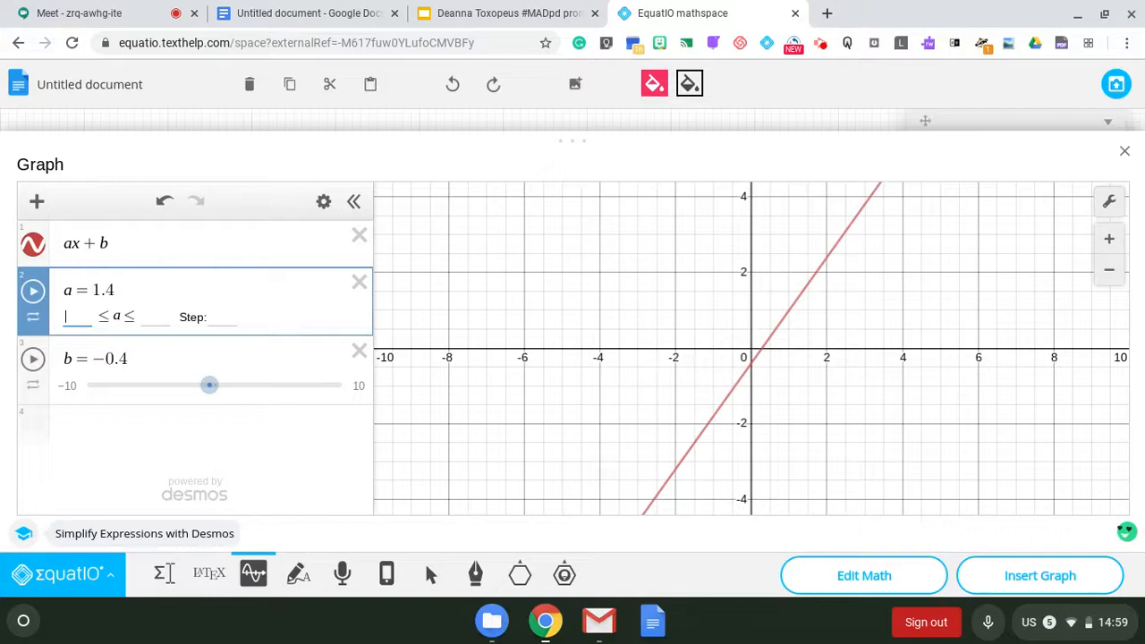
{"action": "left_click", "coordinate": [106, 484]}
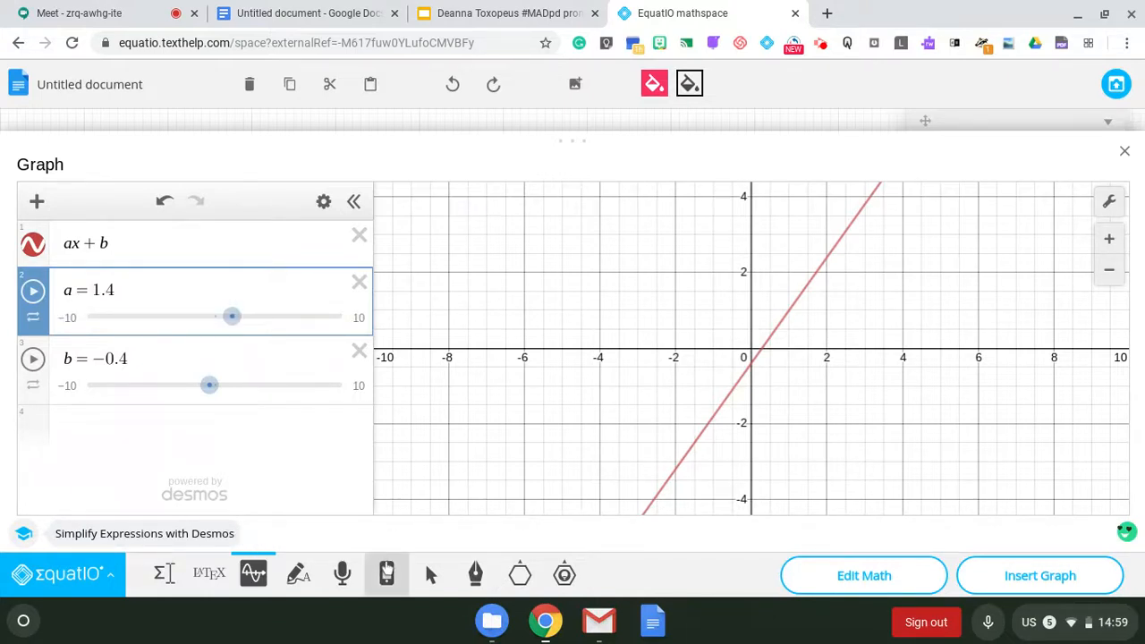
{"action": "left_click", "coordinate": [268, 577]}
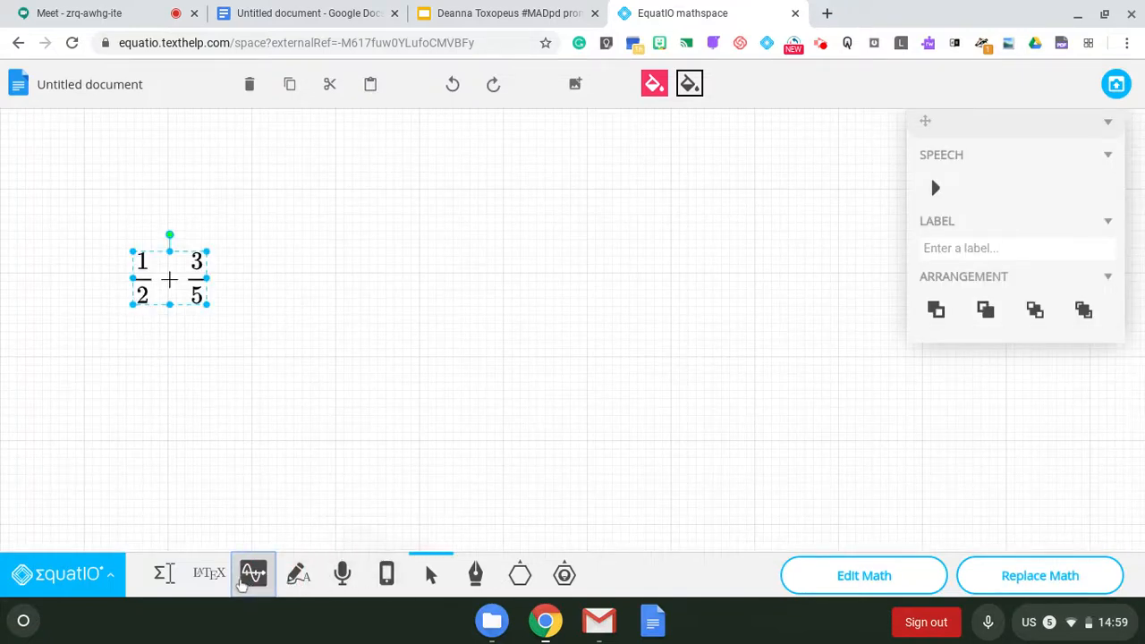
{"action": "left_click", "coordinate": [242, 579]}
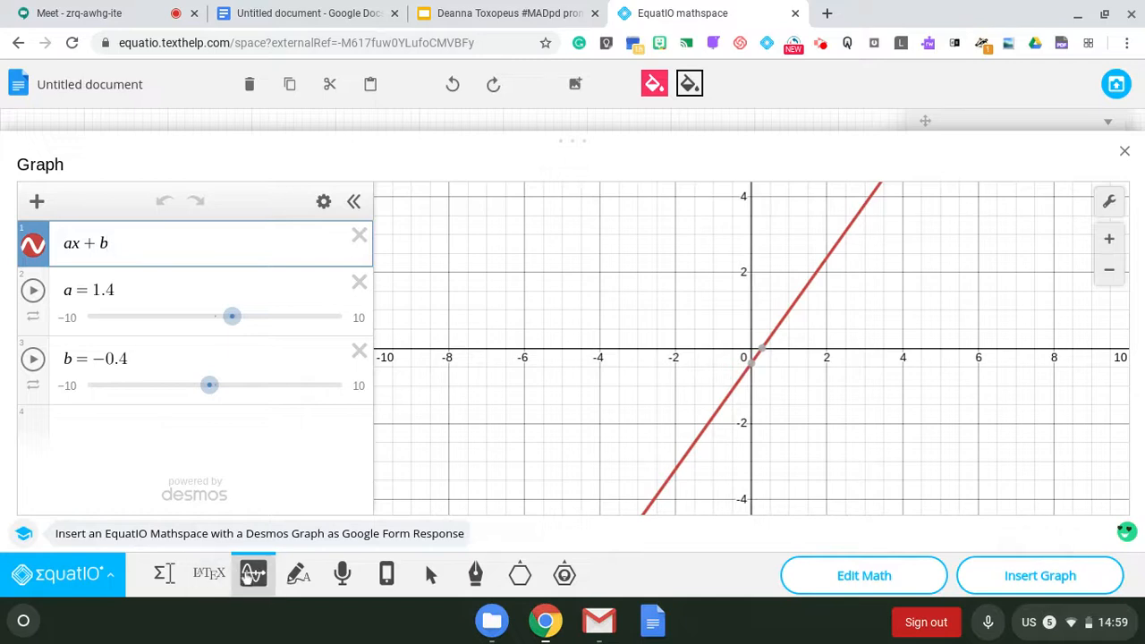
{"action": "left_click", "coordinate": [255, 577]}
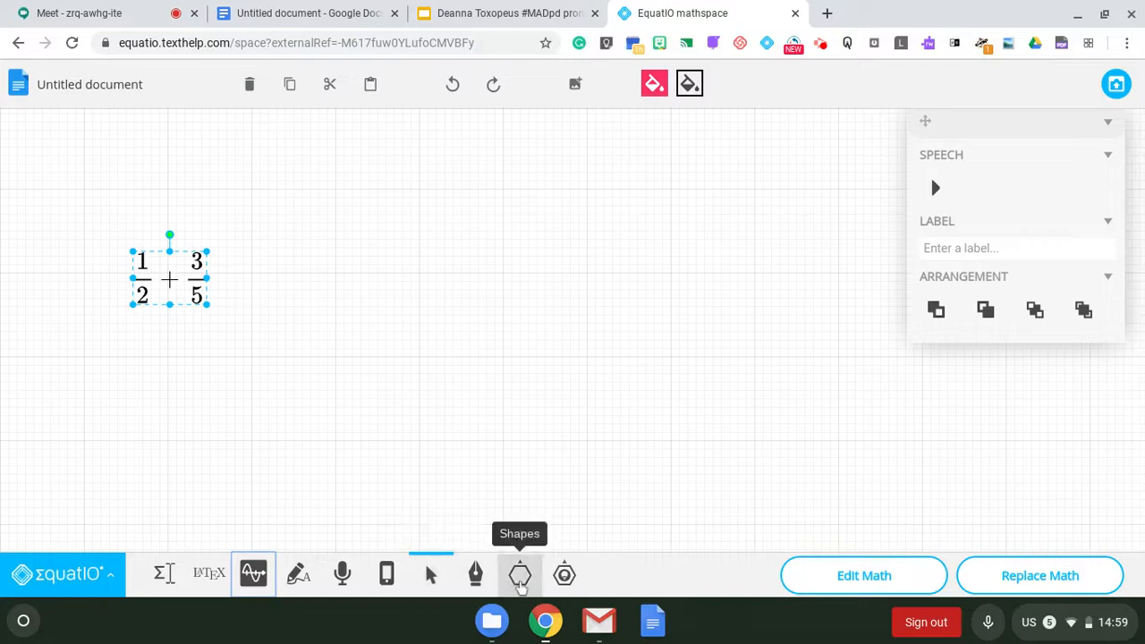
Find the Pattern Blocks shape set by searching for "patt" and place it on the canvas beside the fraction sum
{"action": "left_click", "coordinate": [520, 577]}
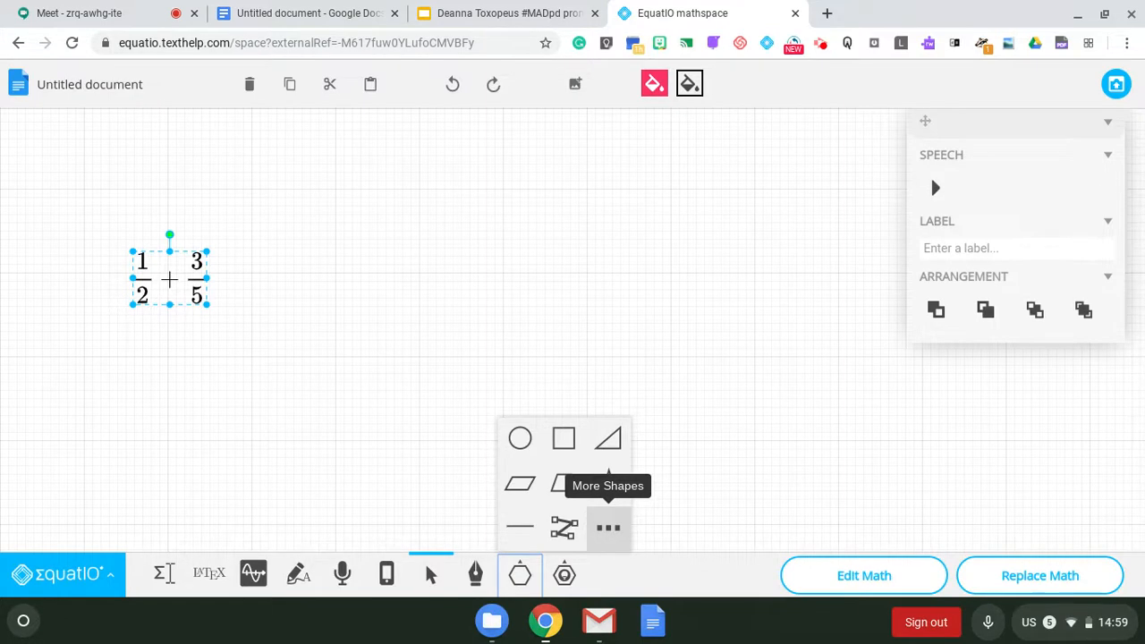
{"action": "left_click", "coordinate": [612, 529]}
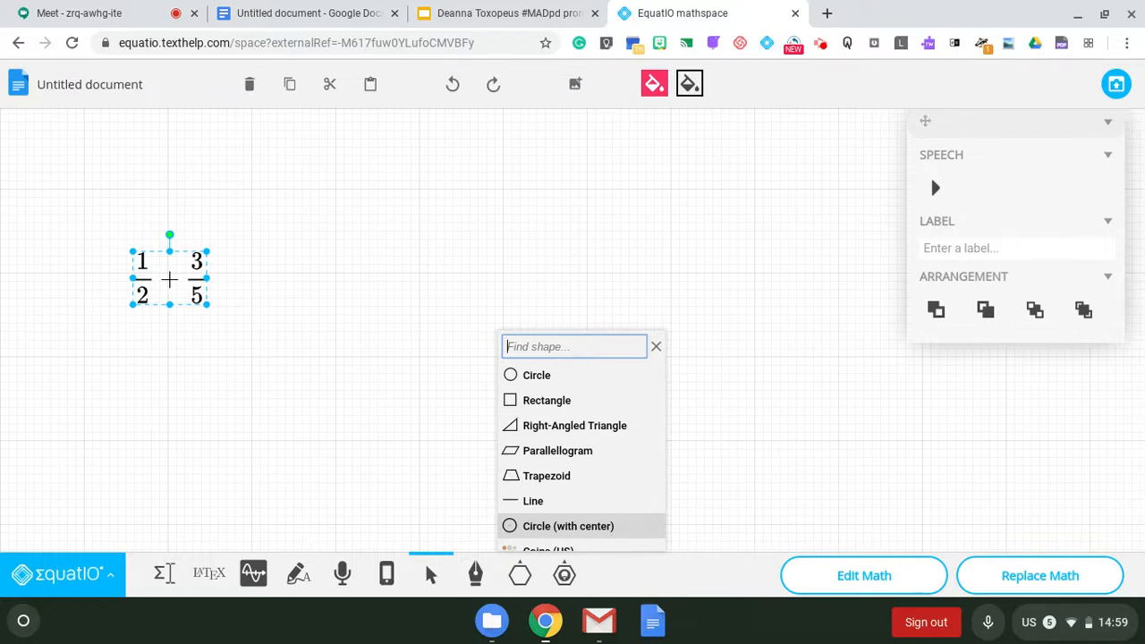
{"action": "type", "text": "patt"}
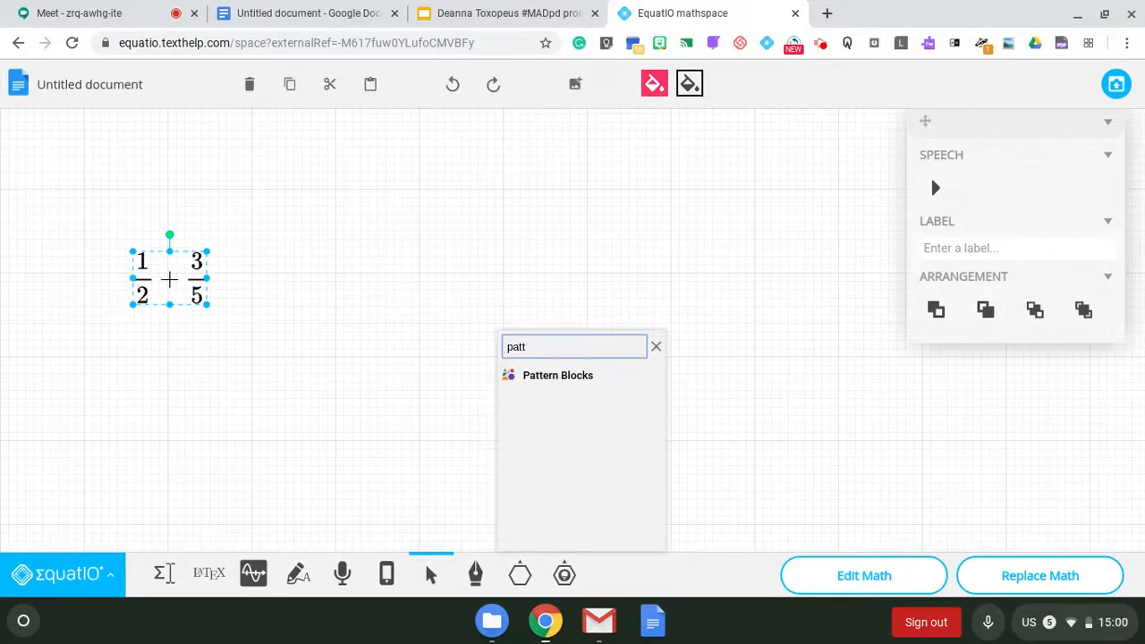
{"action": "left_click", "coordinate": [552, 375]}
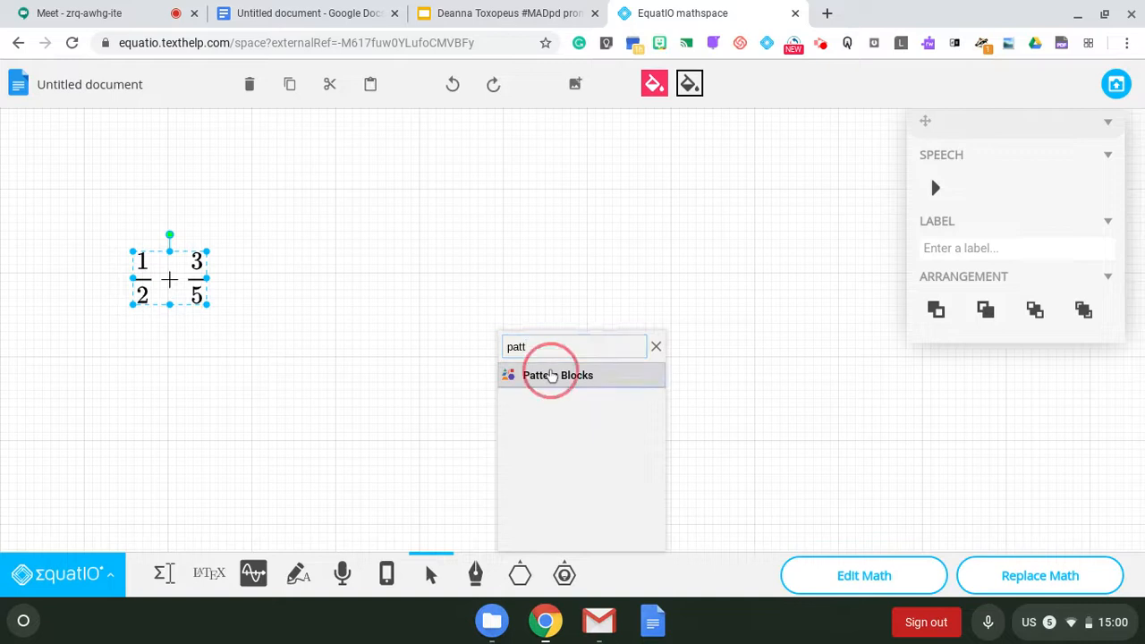
{"action": "left_click_drag", "start_coordinate": [330, 191], "coordinate": [531, 360]}
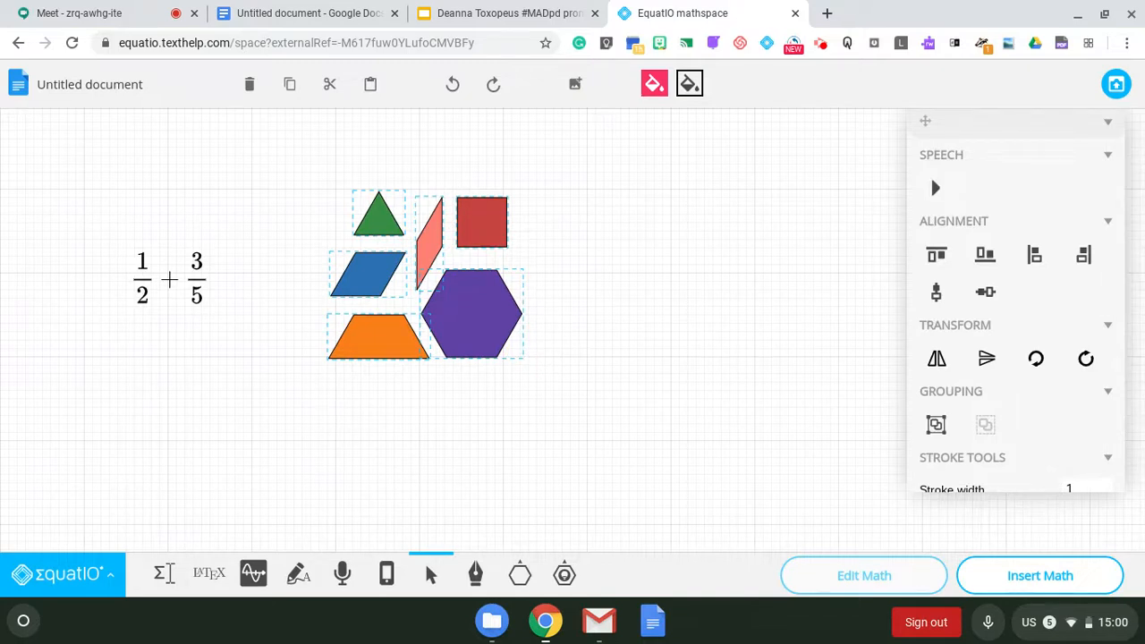
{"action": "left_click", "coordinate": [651, 311]}
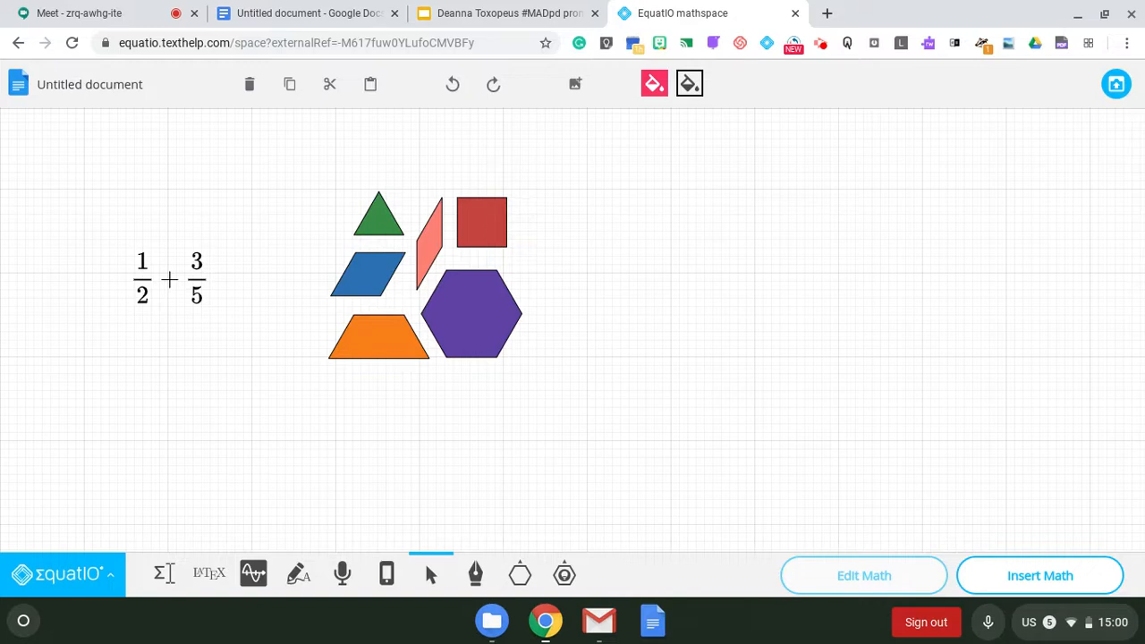
Change the hexagon's fill colour to bright yellow, #EAE818
{"action": "left_click", "coordinate": [471, 288]}
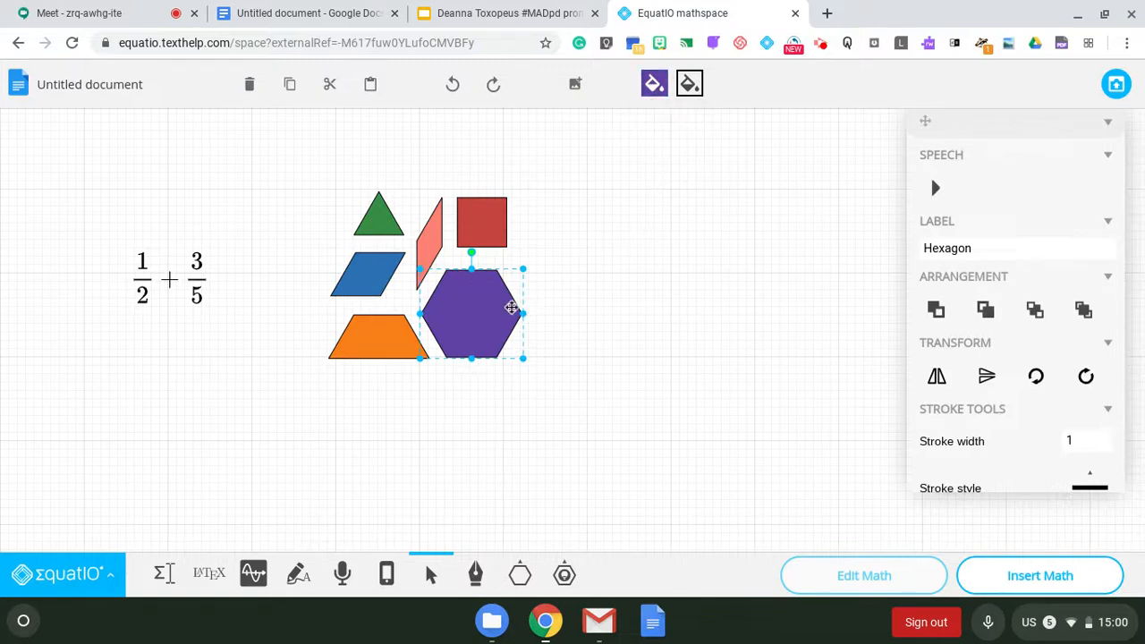
{"action": "left_click", "coordinate": [654, 85]}
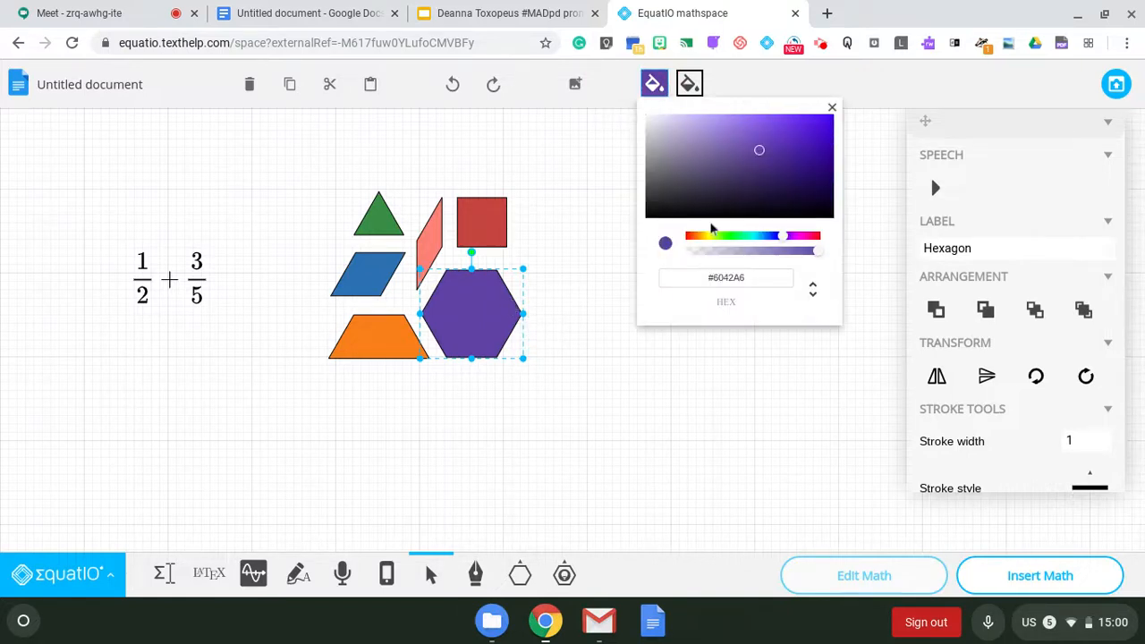
{"action": "left_click", "coordinate": [710, 236]}
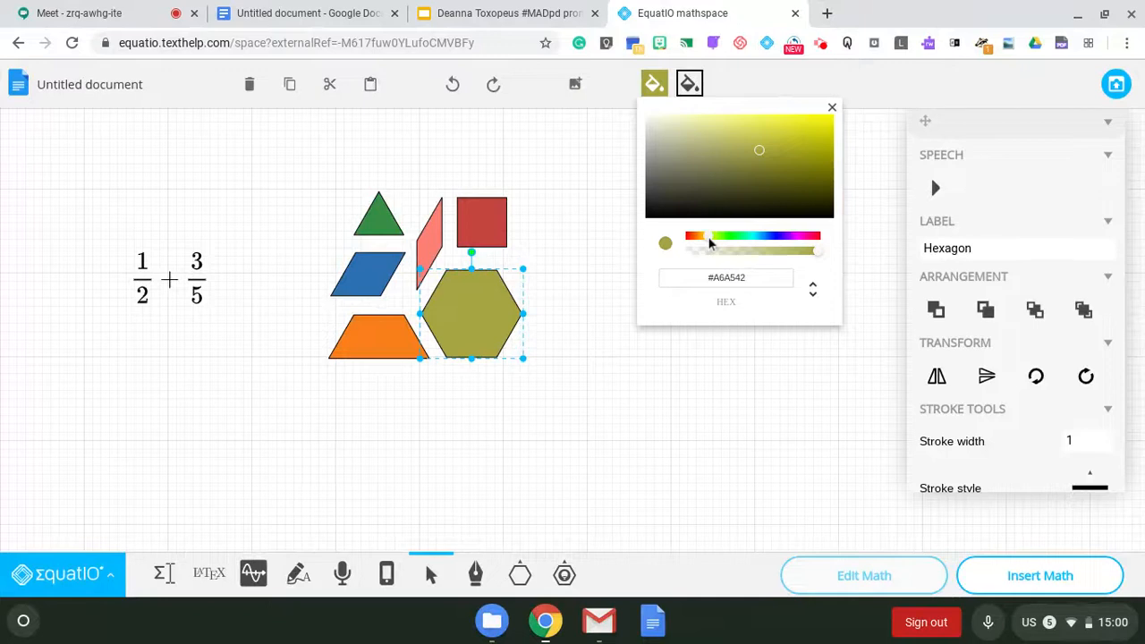
{"action": "left_click", "coordinate": [816, 129]}
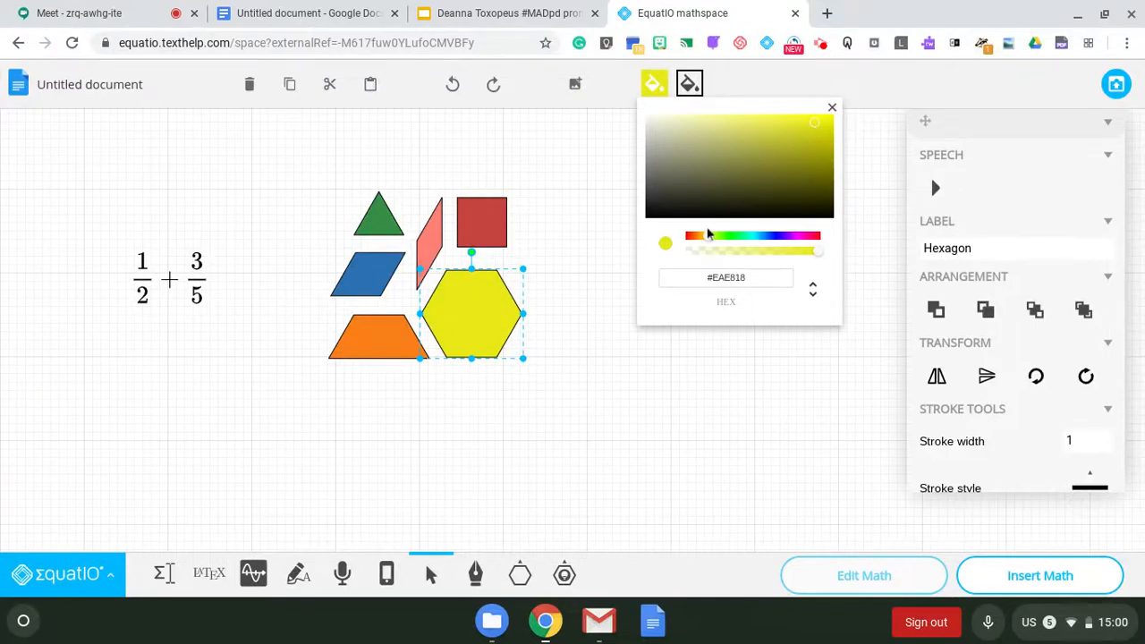
Change the trapezium's fill colour to red, #EA073C
{"action": "left_click", "coordinate": [379, 335]}
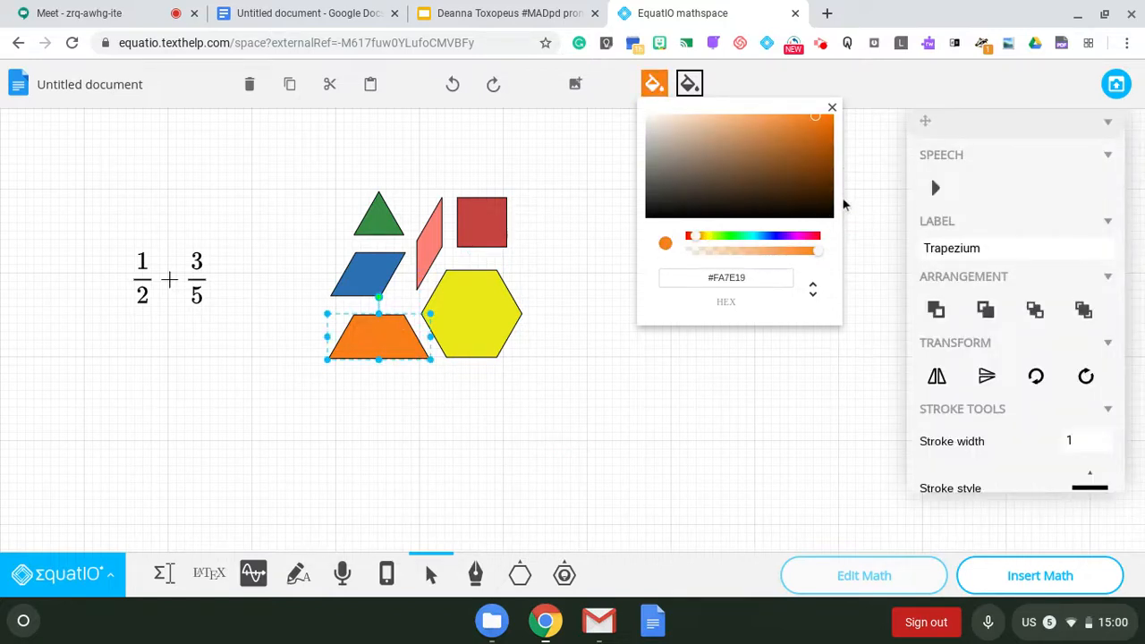
{"action": "left_click", "coordinate": [817, 236]}
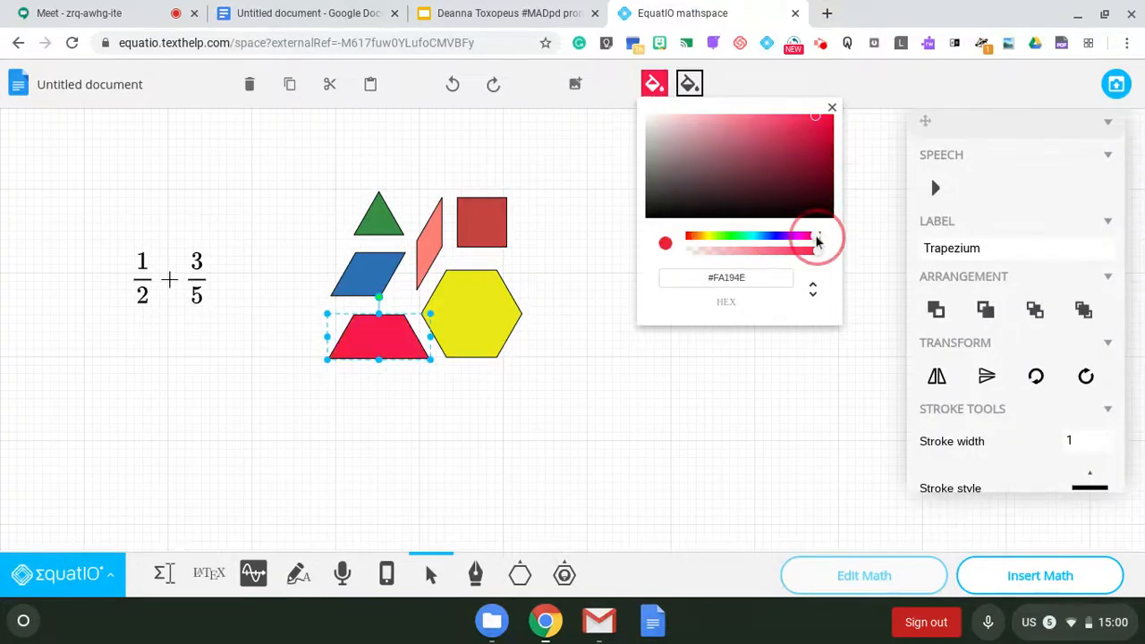
{"action": "left_click", "coordinate": [830, 127]}
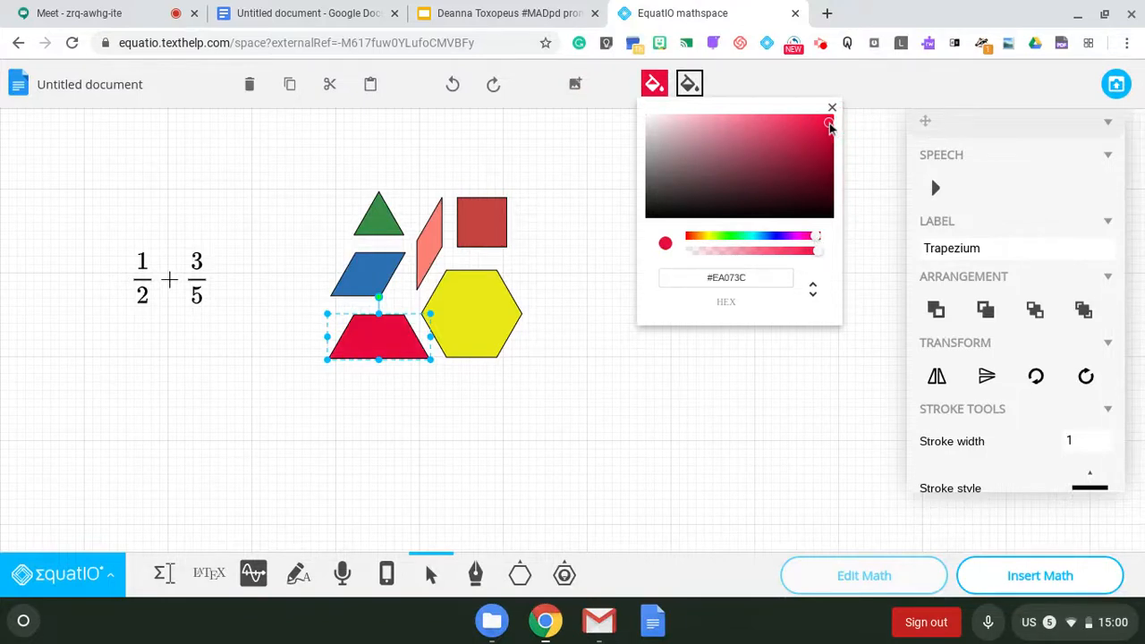
Fill the thin rhombus with light orange #FFCB76 and the square with orange #EA860C, and close the colour picker
{"action": "left_click", "coordinate": [428, 223]}
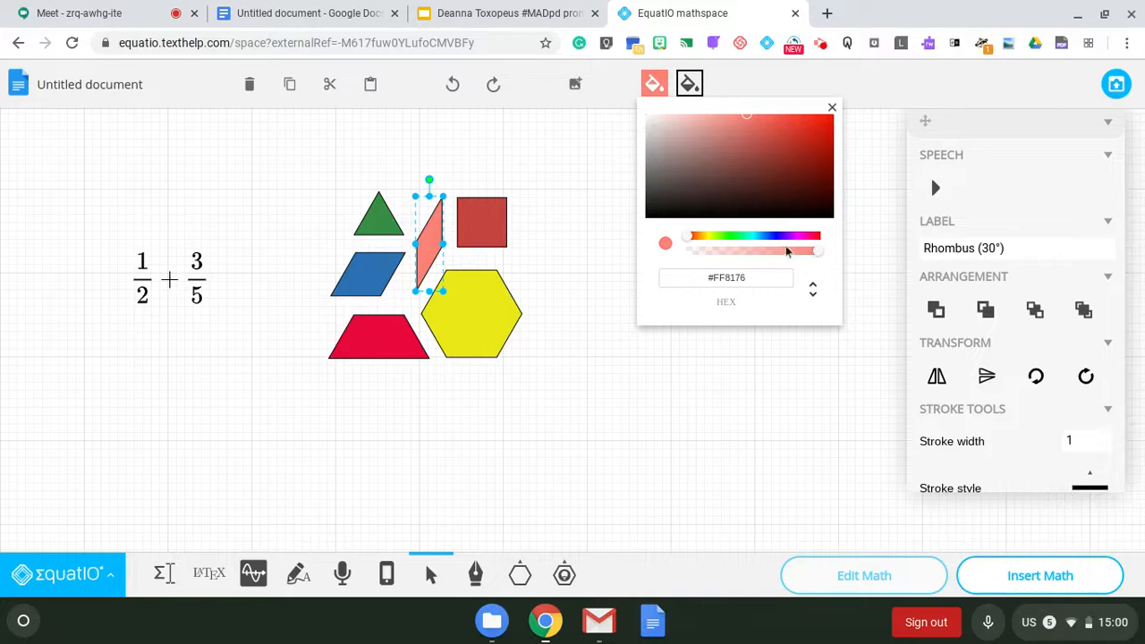
{"action": "left_click", "coordinate": [701, 238]}
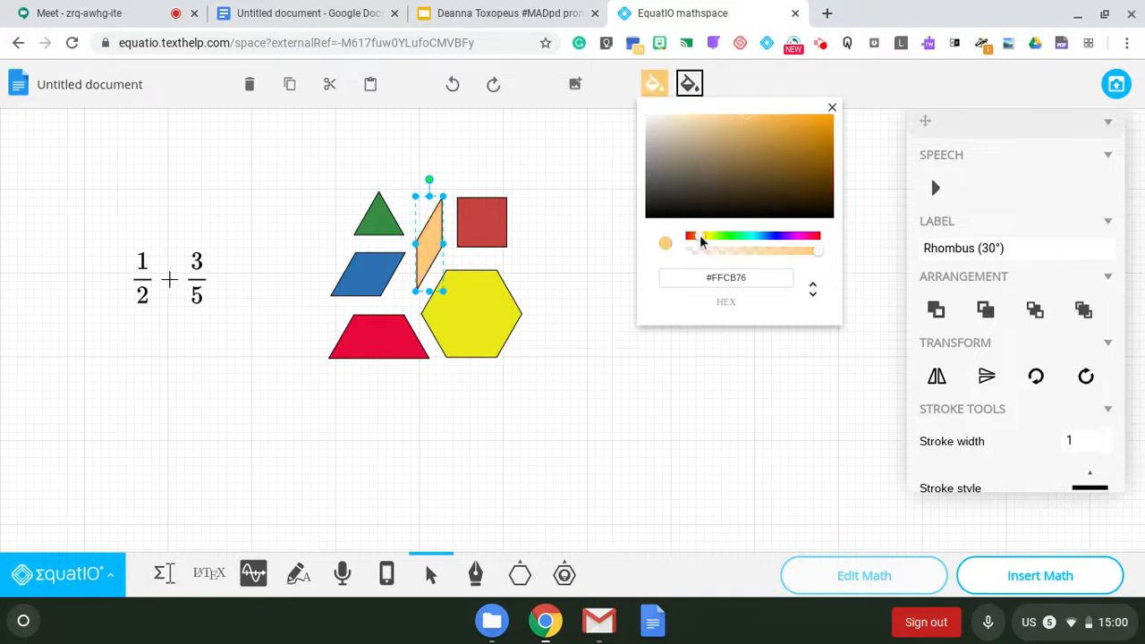
{"action": "left_click", "coordinate": [490, 226]}
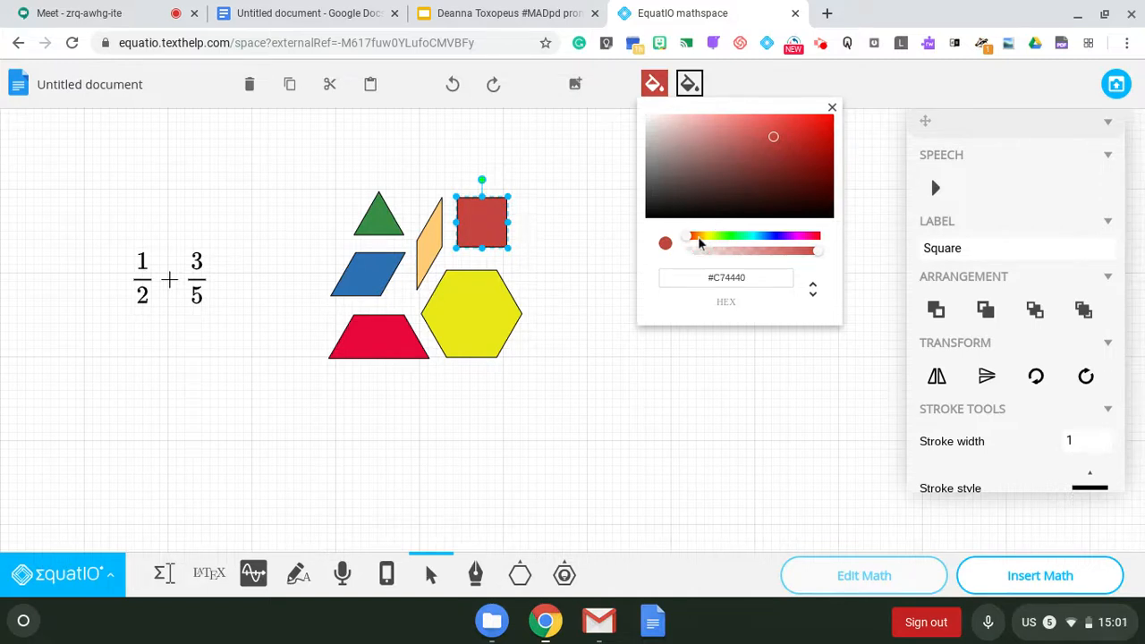
{"action": "left_click", "coordinate": [699, 237]}
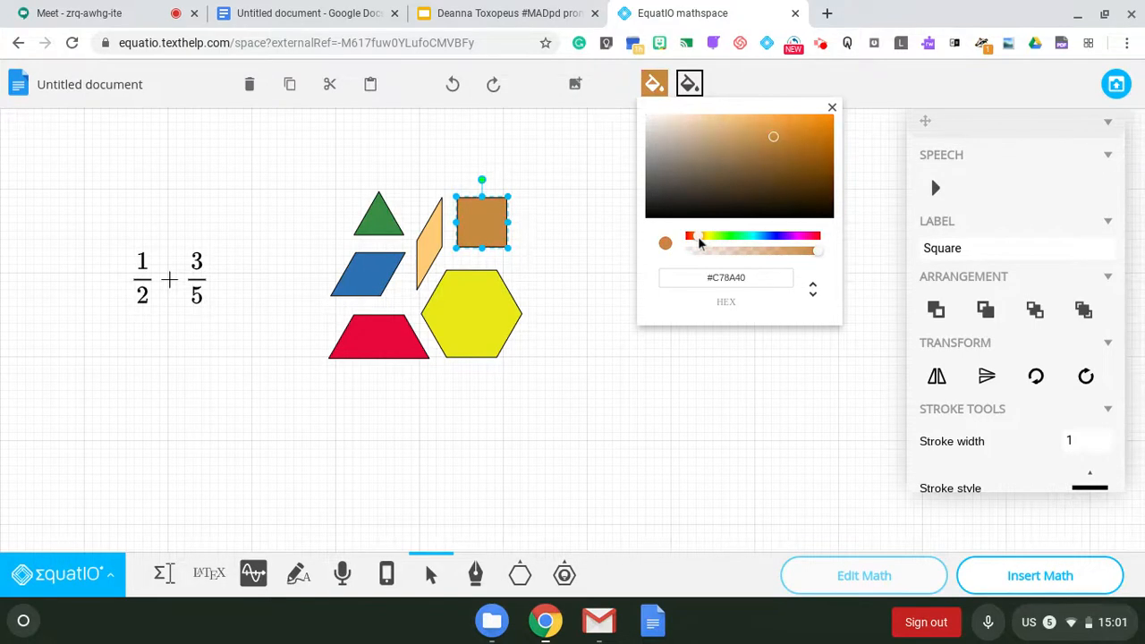
{"action": "left_click", "coordinate": [824, 124]}
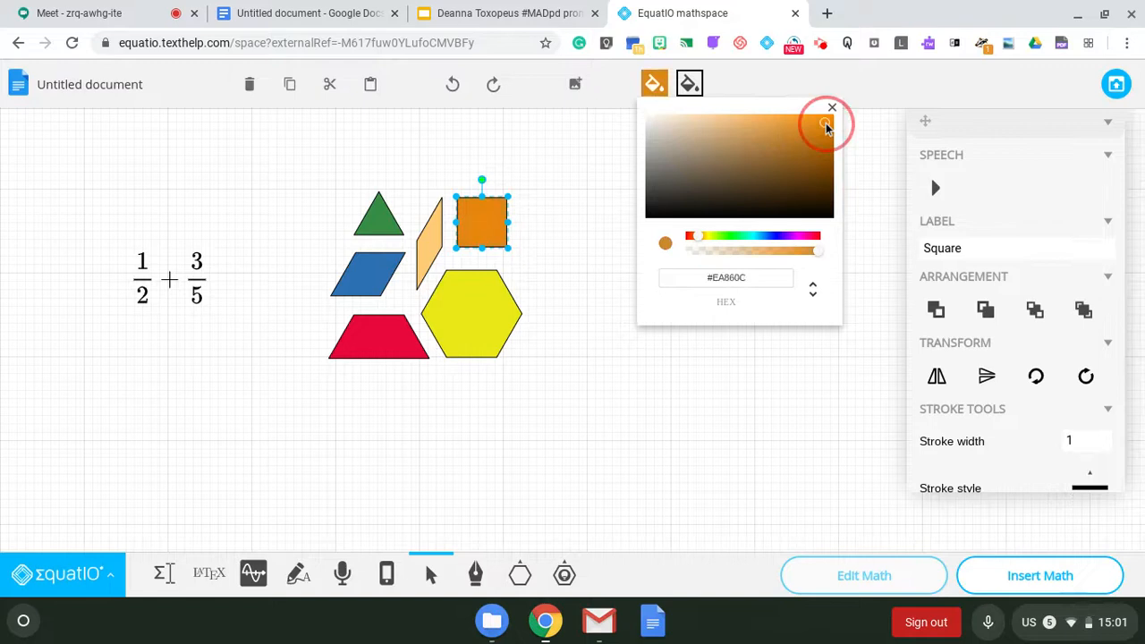
{"action": "left_click", "coordinate": [624, 384]}
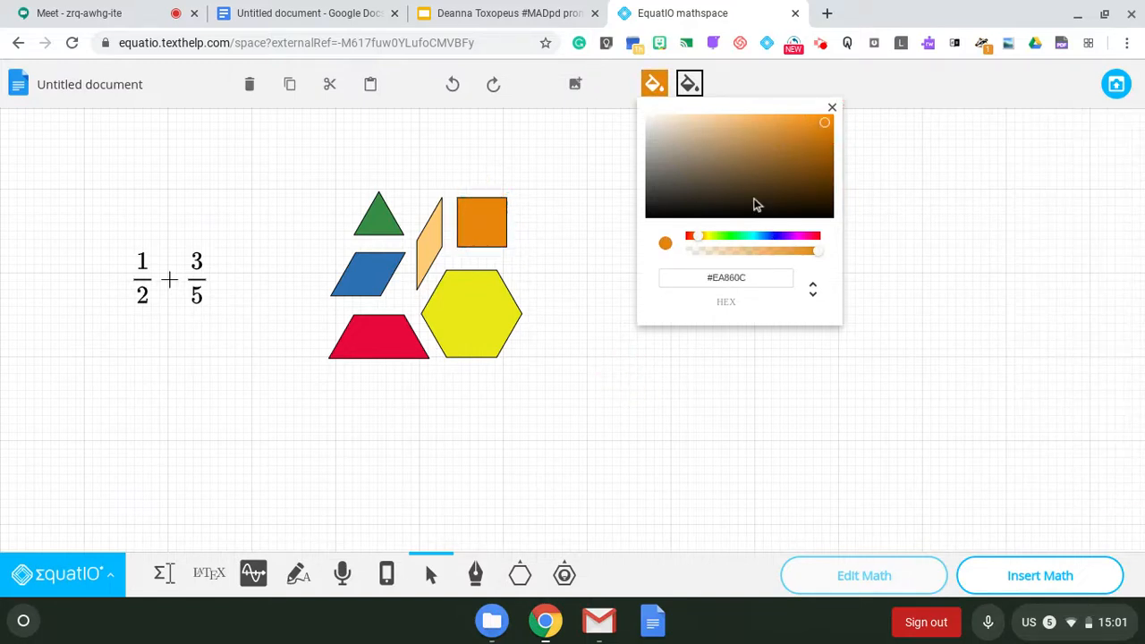
{"action": "left_click", "coordinate": [832, 108]}
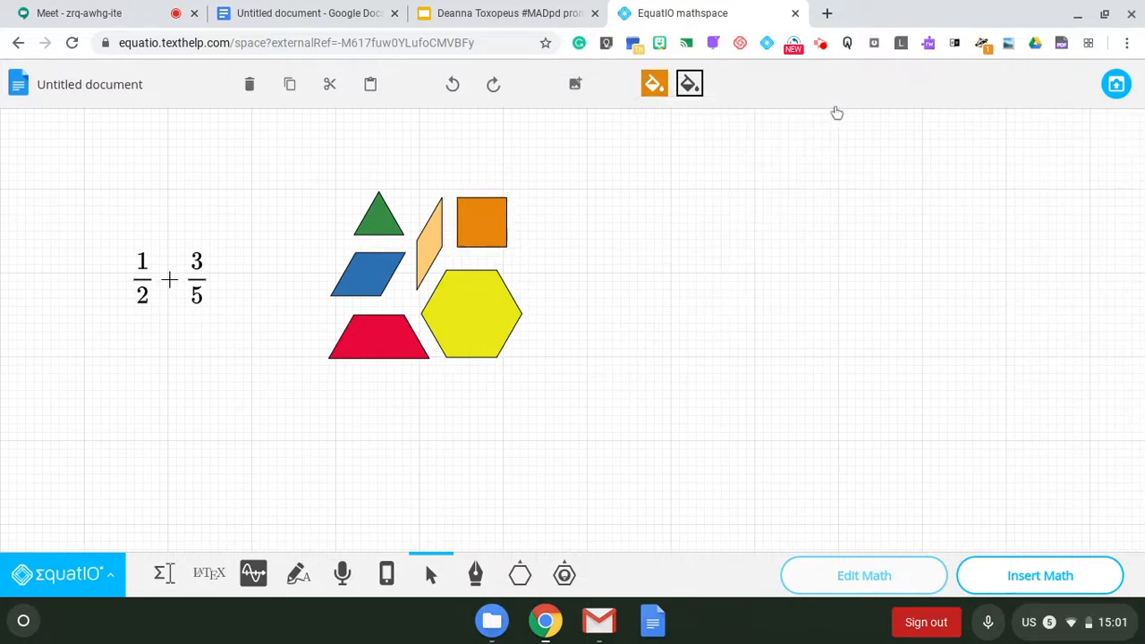
Place a copy of the yellow hexagon above and to the right of the blocks, and move the red trapezium below the fraction sum
{"action": "left_click", "coordinate": [511, 328]}
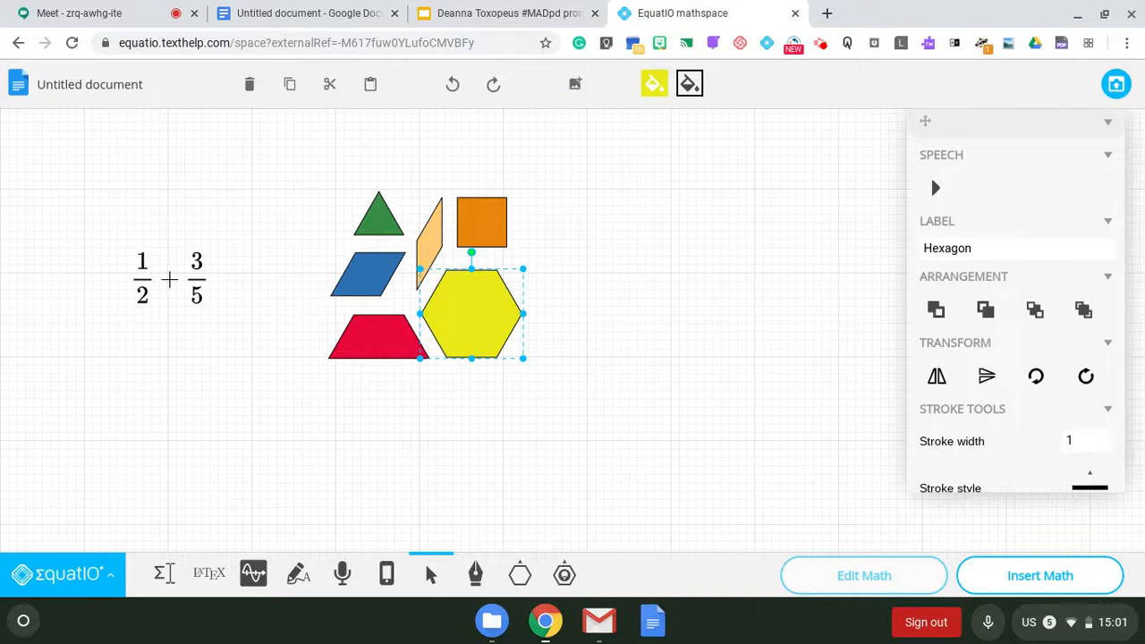
{"action": "key", "text": "ctrl+v"}
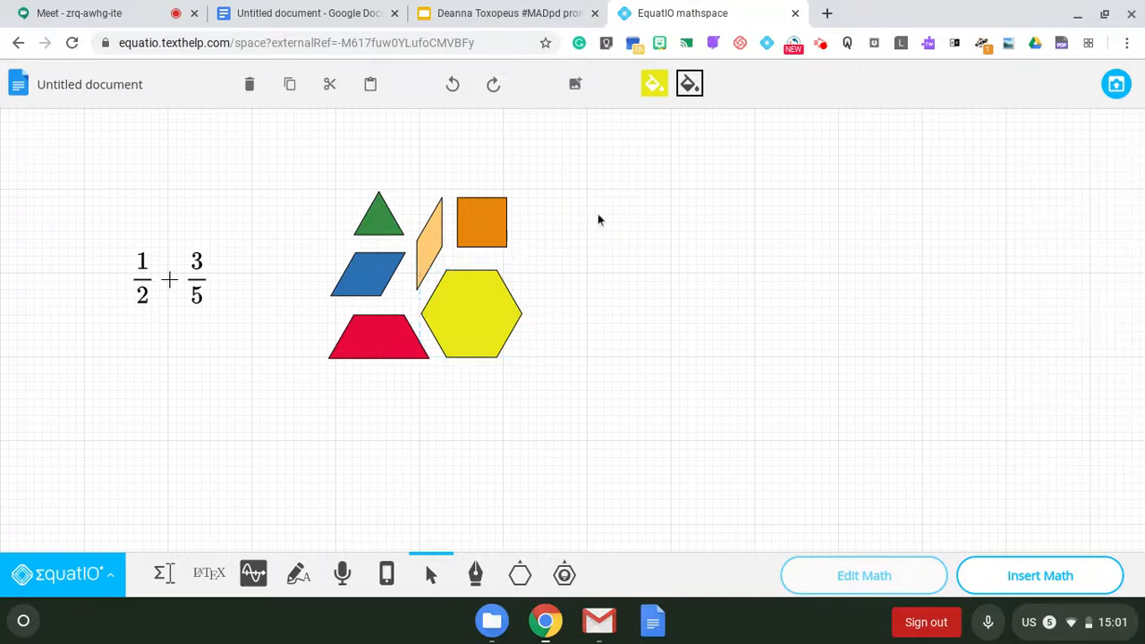
{"action": "left_click_drag", "start_coordinate": [530, 342], "coordinate": [621, 169]}
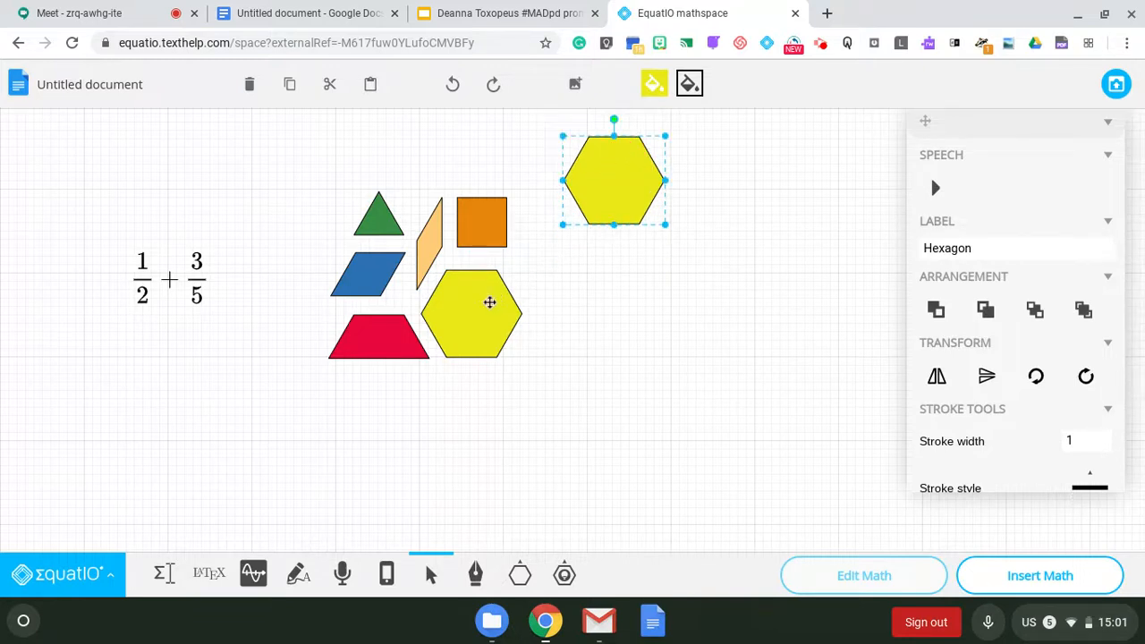
{"action": "left_click_drag", "start_coordinate": [354, 341], "coordinate": [107, 387]}
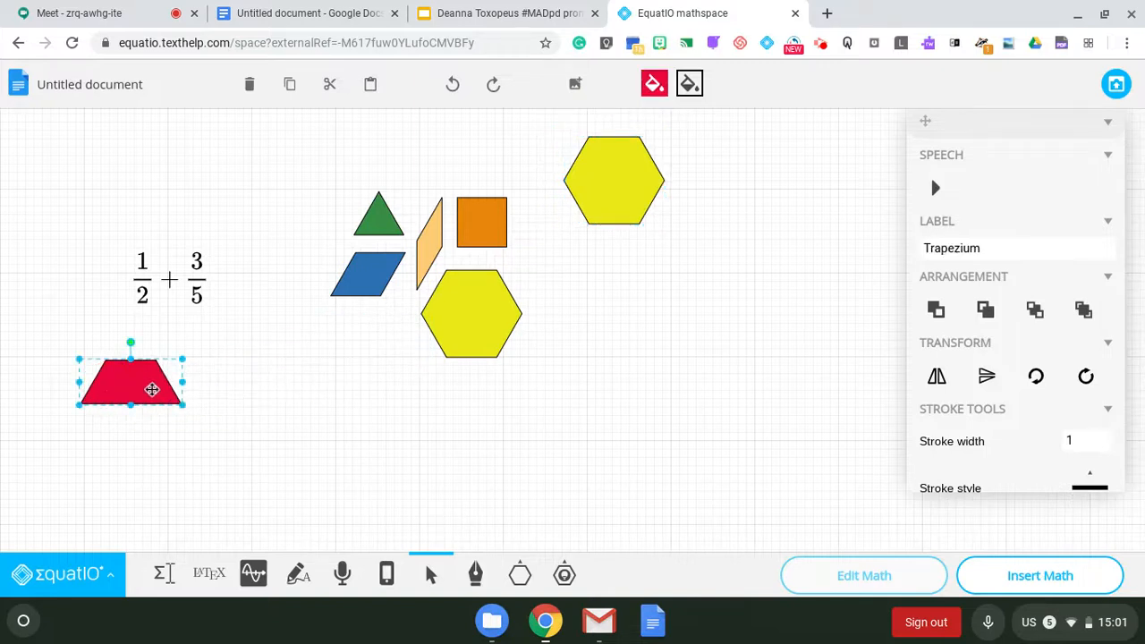
Change the second fraction of the sum to 1/3, replace the equation on the canvas and close the math editor
{"action": "left_click", "coordinate": [147, 290]}
{"action": "left_click", "coordinate": [163, 575]}
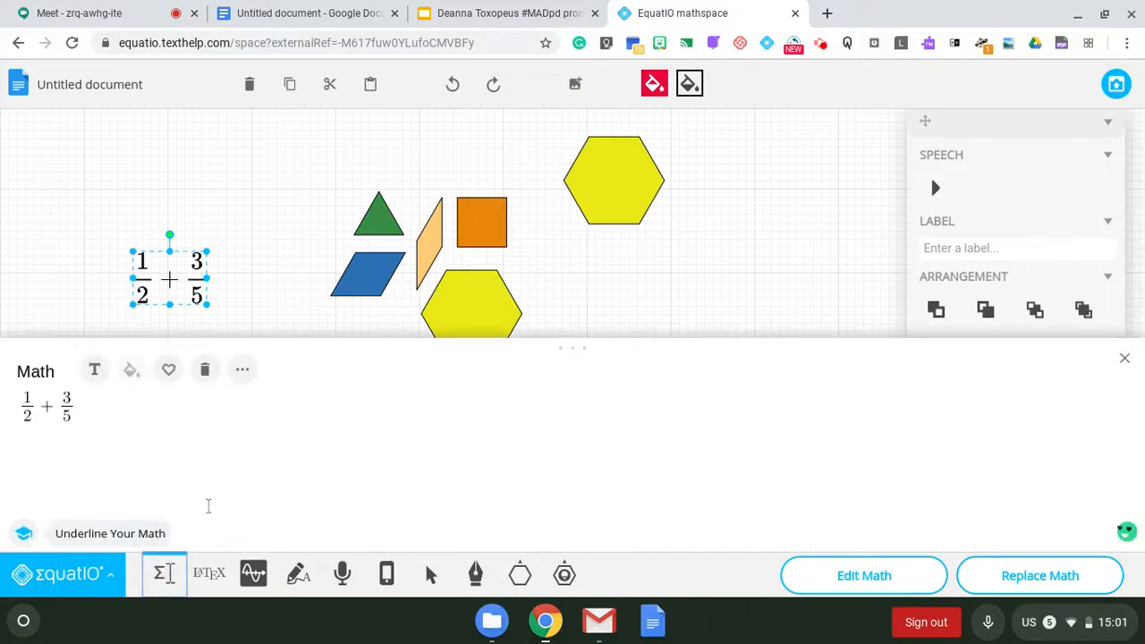
{"action": "left_click", "coordinate": [205, 370]}
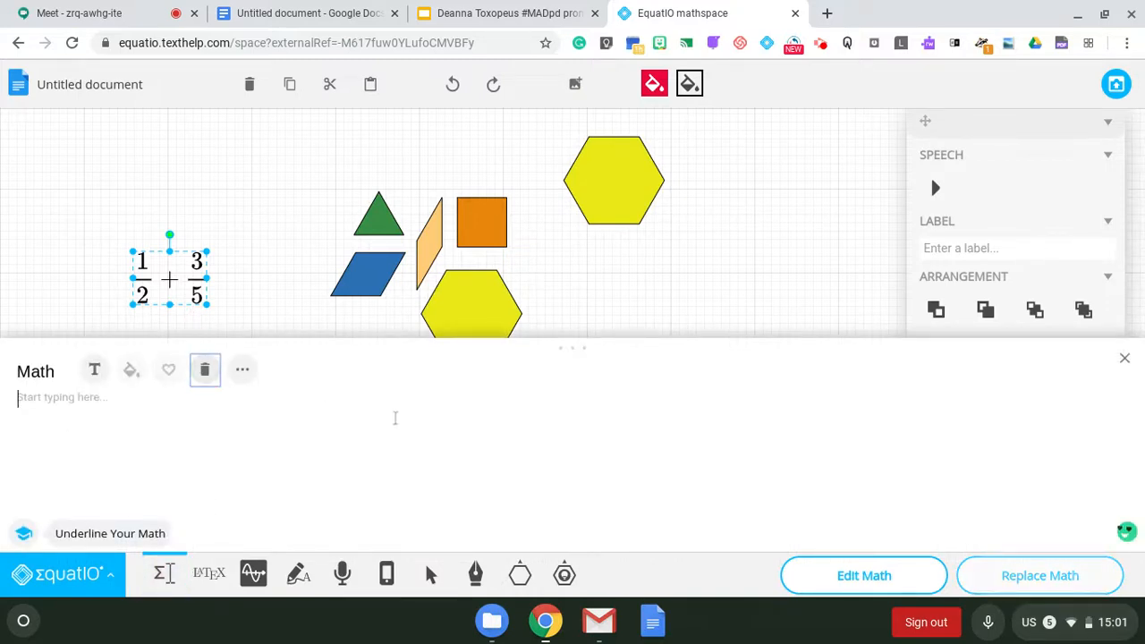
{"action": "left_click", "coordinate": [898, 576]}
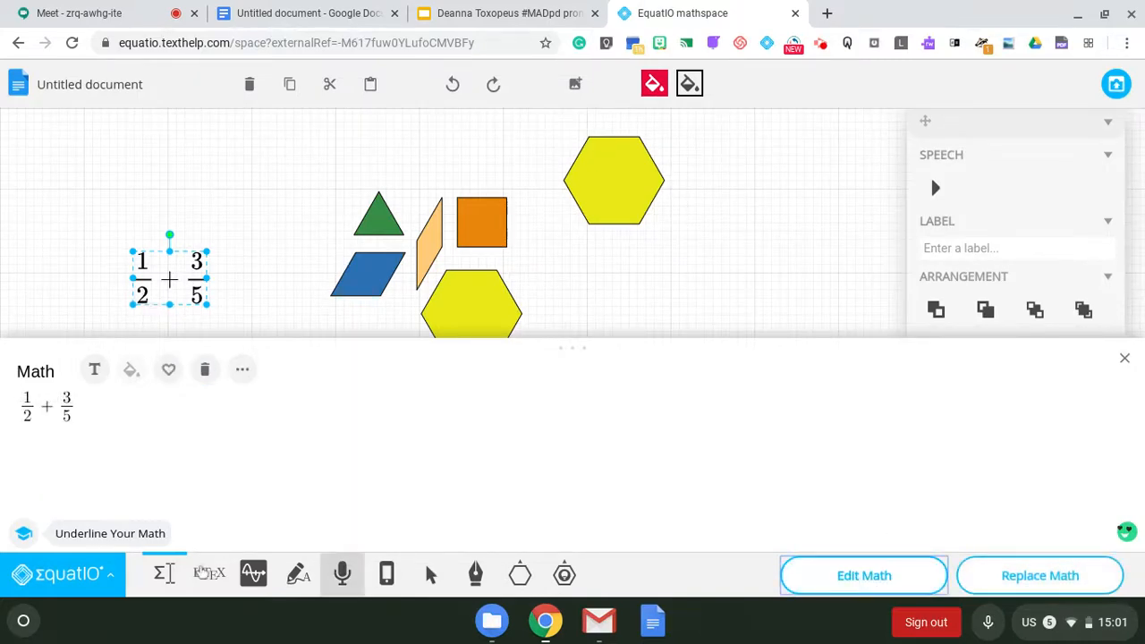
{"action": "left_click", "coordinate": [69, 397]}
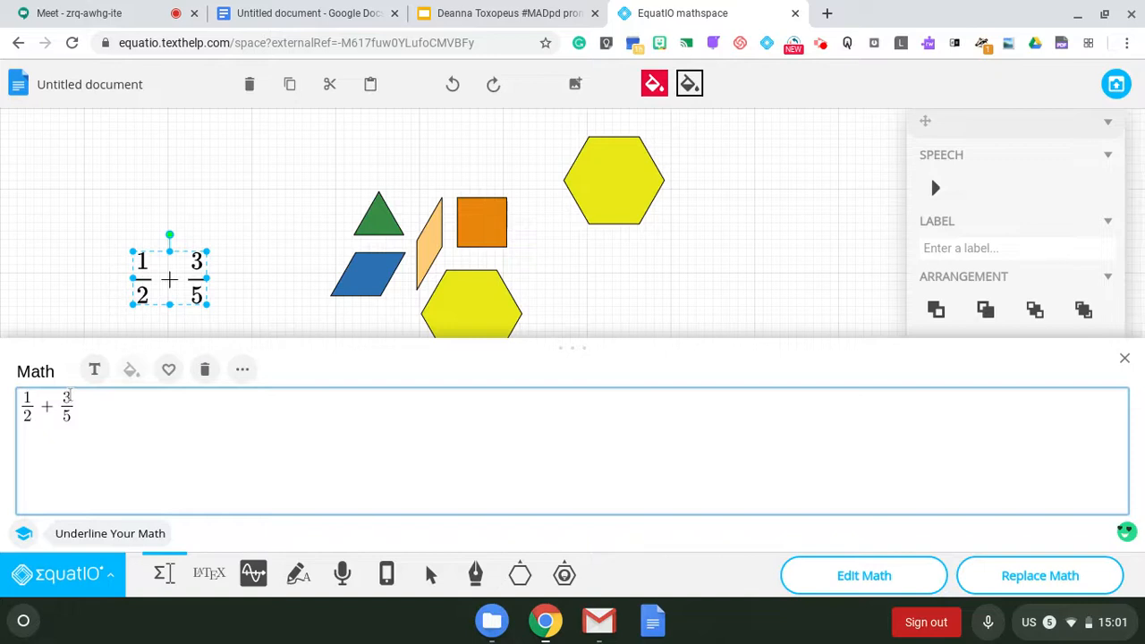
{"action": "key", "text": "BackSpace"}
{"action": "type", "text": "1"}
{"action": "key", "text": "Down"}
{"action": "key", "text": "BackSpace"}
{"action": "type", "text": "3"}
{"action": "left_click", "coordinate": [989, 577]}
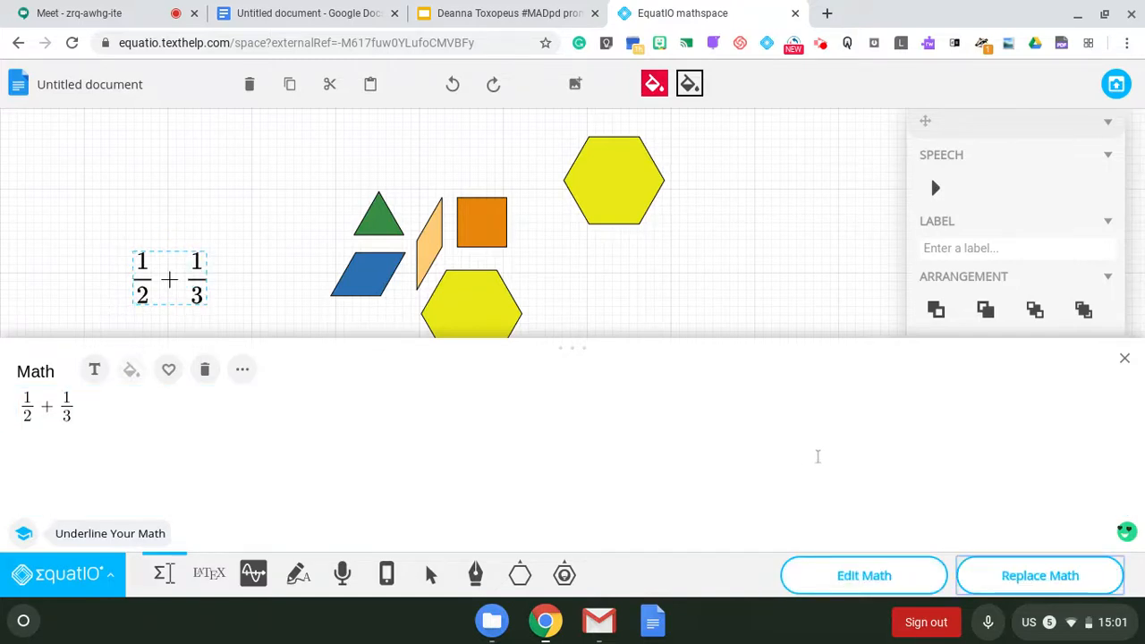
{"action": "left_click", "coordinate": [164, 573]}
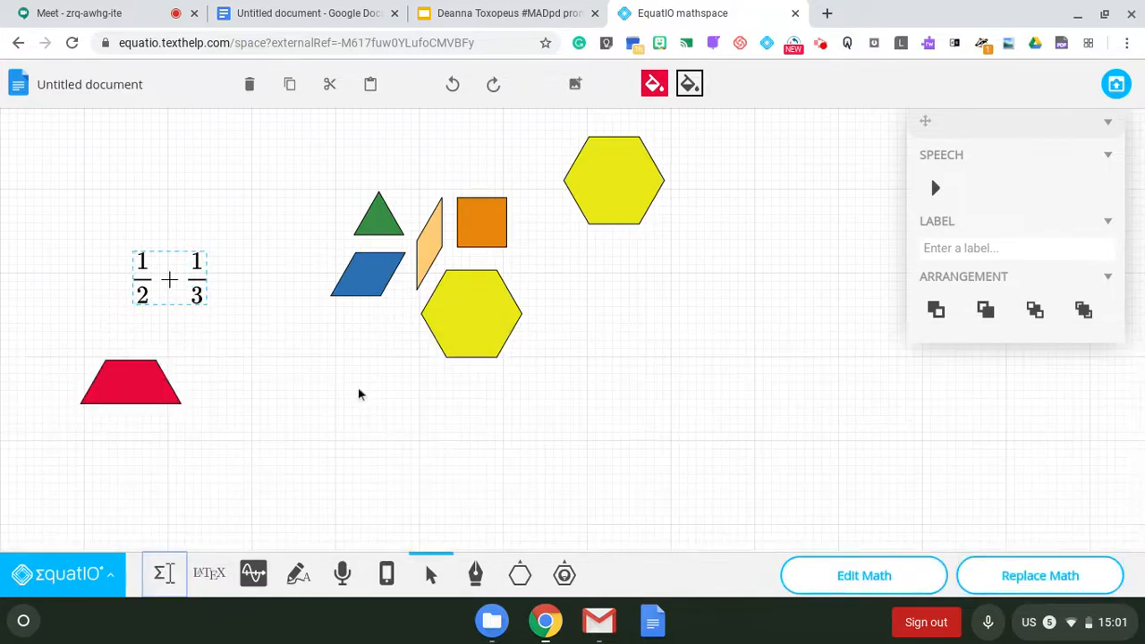
Fit the blue rhombus beneath the red trapezium, place the spare yellow hexagon over both and send it to the back
{"action": "mouse_move", "coordinate": [370, 279]}
{"action": "left_mouse_down"}
{"action": "mouse_move", "coordinate": [174, 429]}
{"action": "mouse_move", "coordinate": [141, 433]}
{"action": "left_mouse_up"}
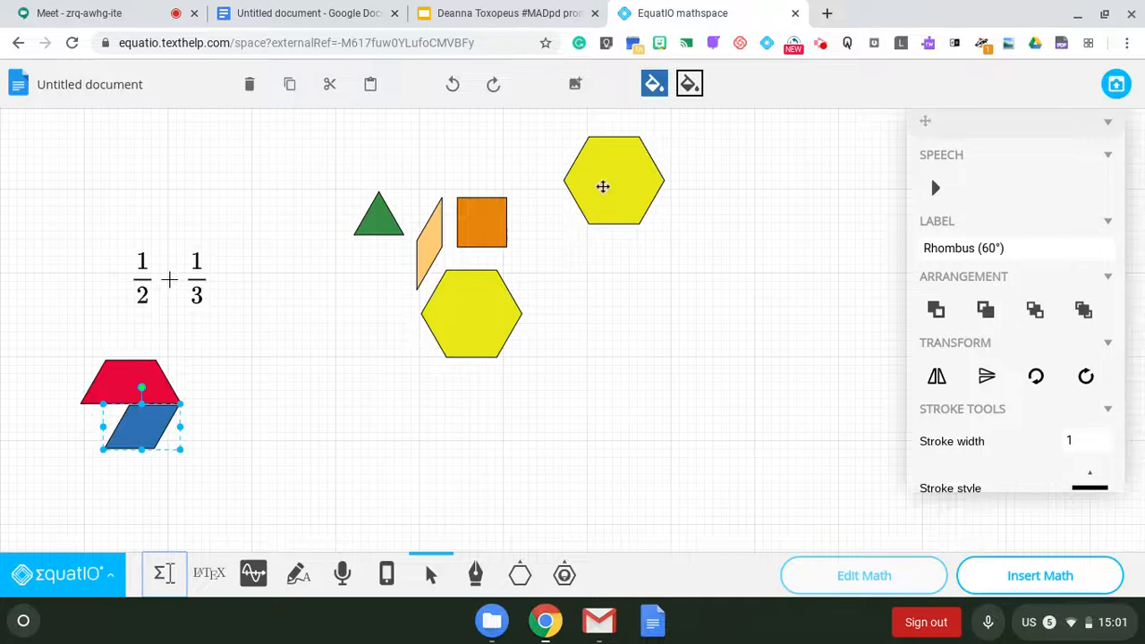
{"action": "left_click_drag", "start_coordinate": [603, 186], "coordinate": [117, 409]}
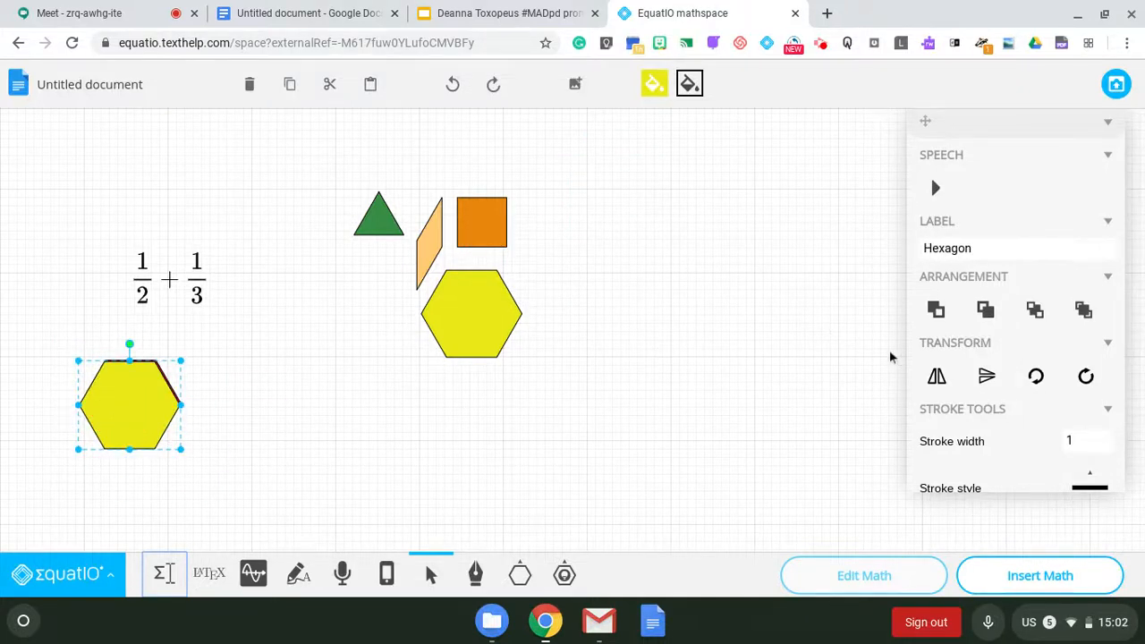
{"action": "left_click", "coordinate": [937, 313]}
{"action": "left_click", "coordinate": [938, 321]}
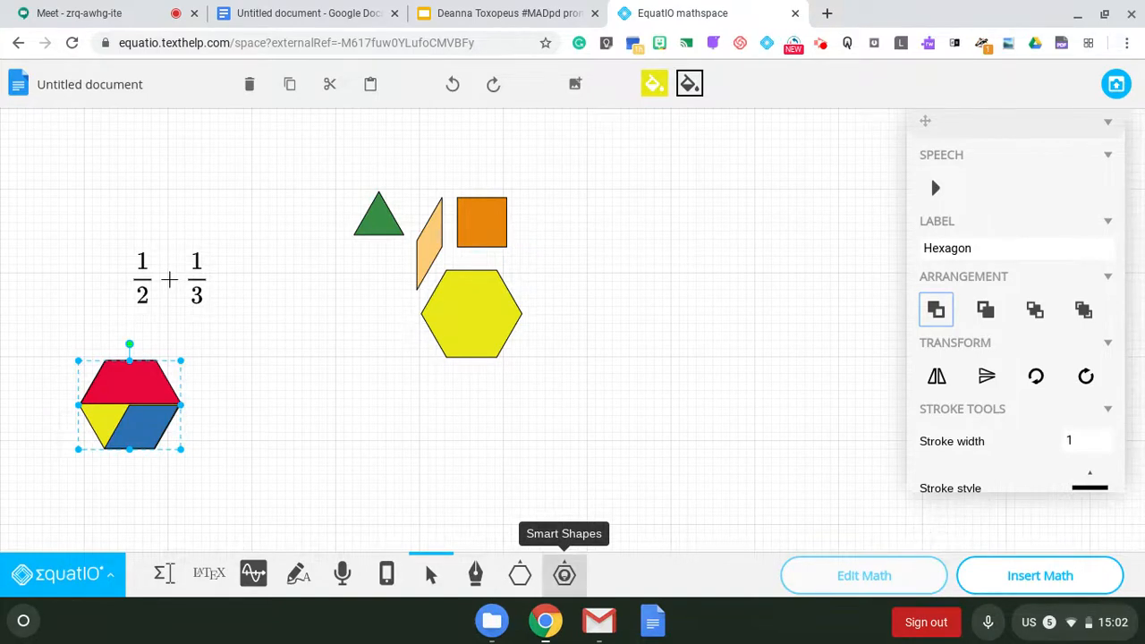
Place a copy of the orange square in the empty area beyond the blocks and enlarge it to about twice its size
{"action": "left_click", "coordinate": [564, 575]}
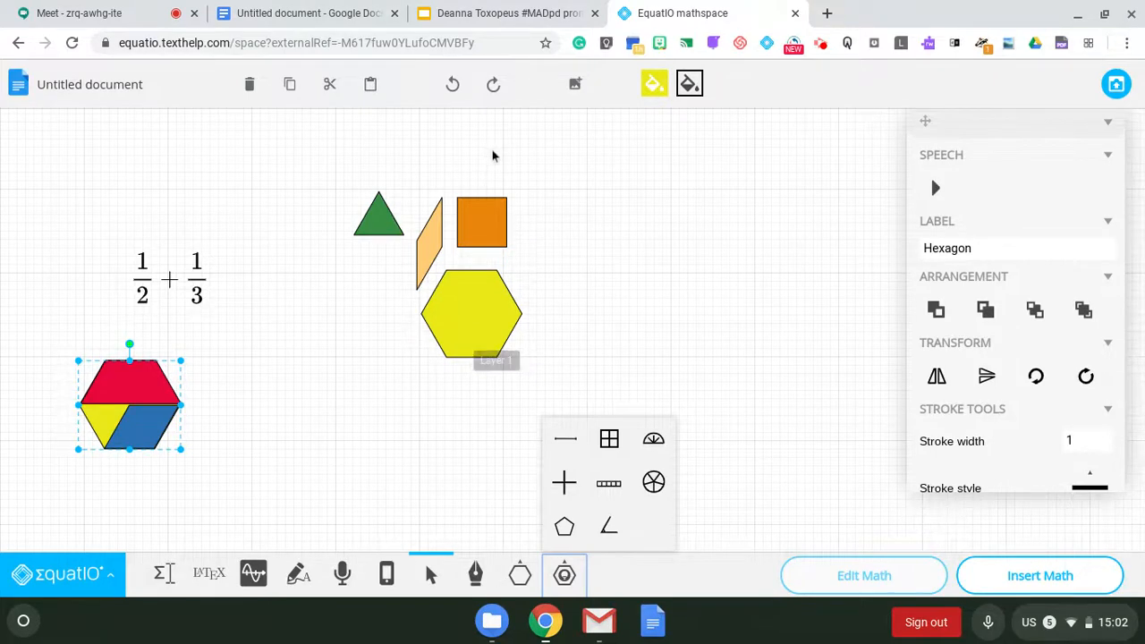
{"action": "left_click", "coordinate": [486, 215]}
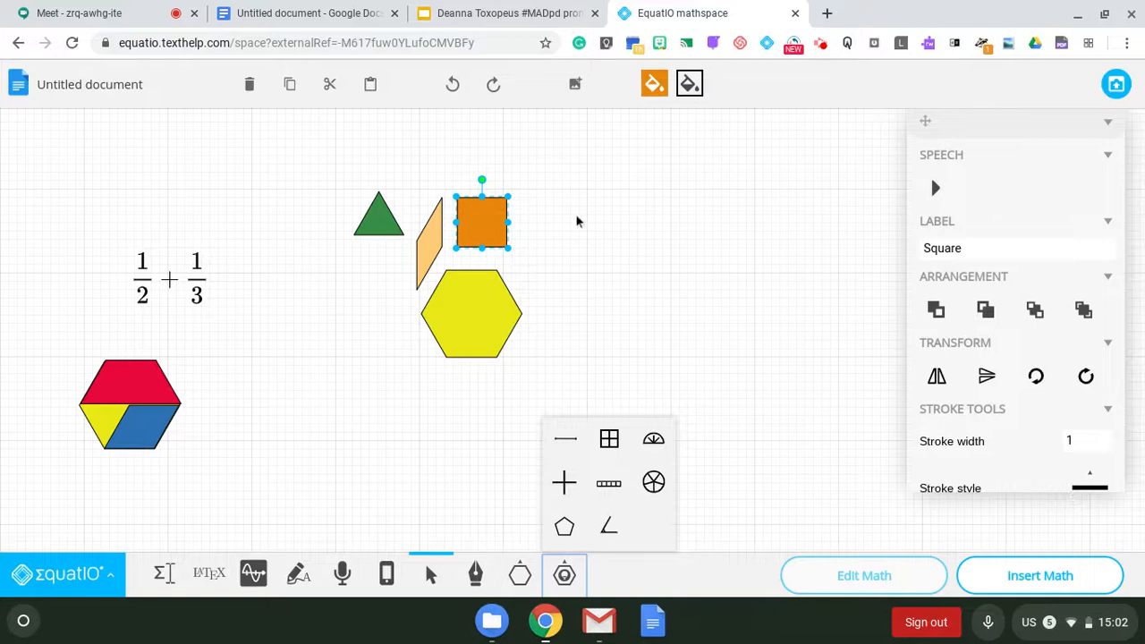
{"action": "left_click", "coordinate": [599, 222]}
{"action": "key", "text": "ctrl+v"}
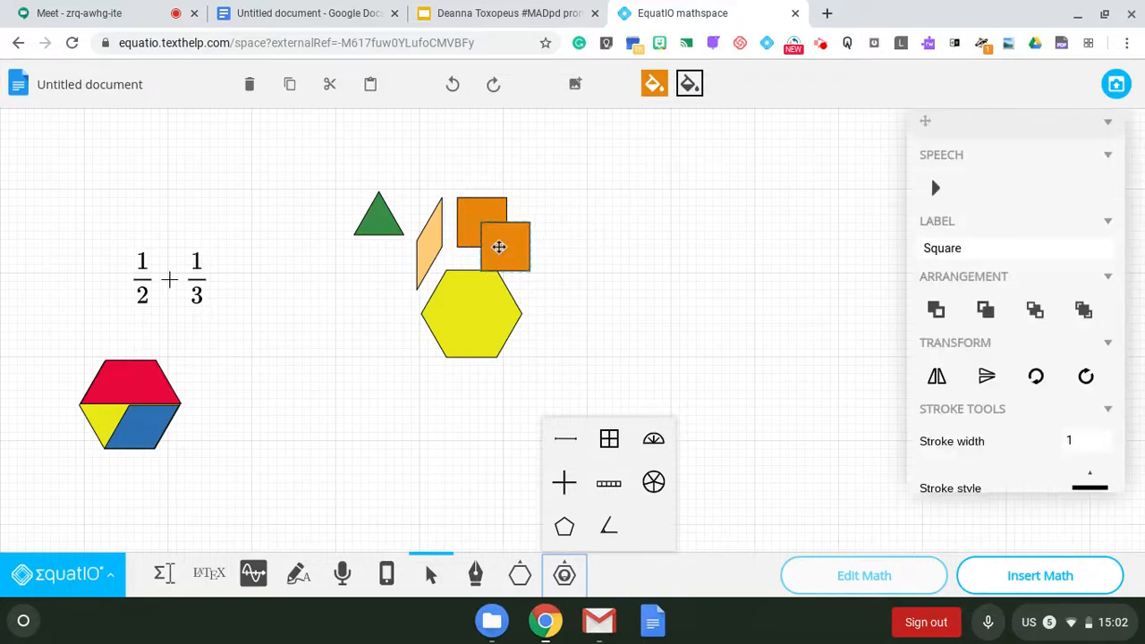
{"action": "left_click_drag", "start_coordinate": [495, 245], "coordinate": [727, 243]}
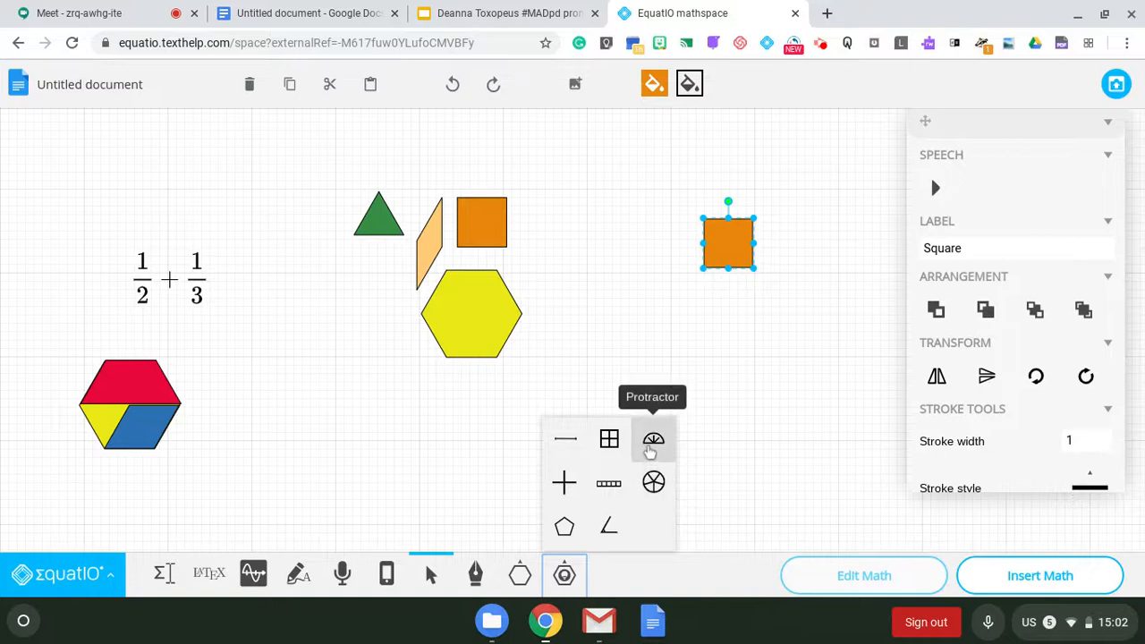
{"action": "left_click", "coordinate": [752, 220]}
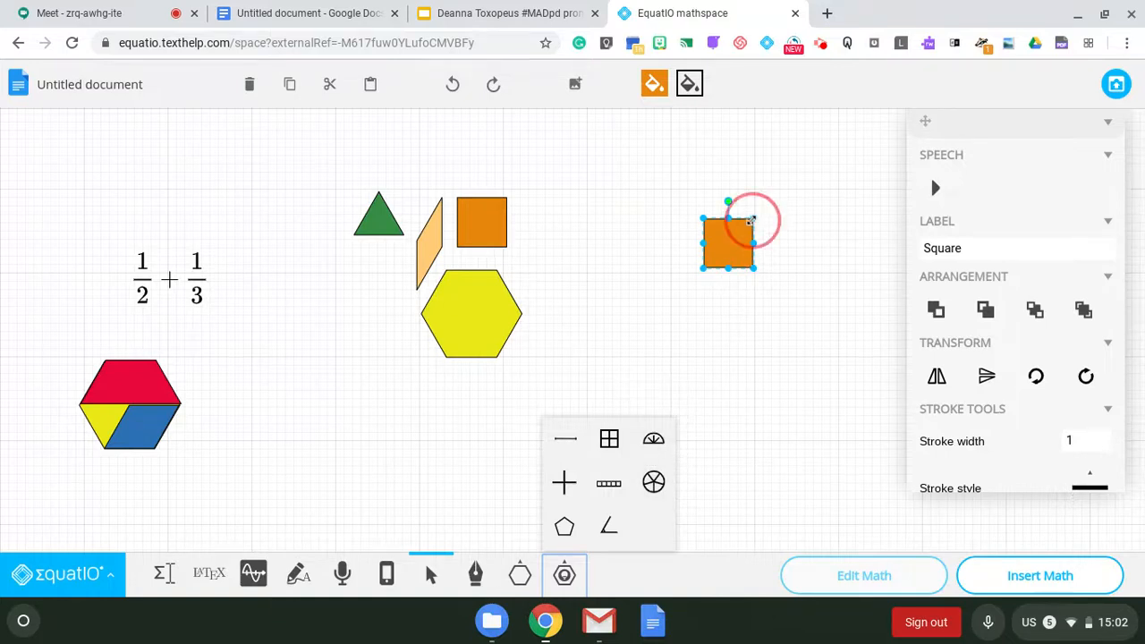
{"action": "left_click_drag", "start_coordinate": [751, 220], "coordinate": [812, 161]}
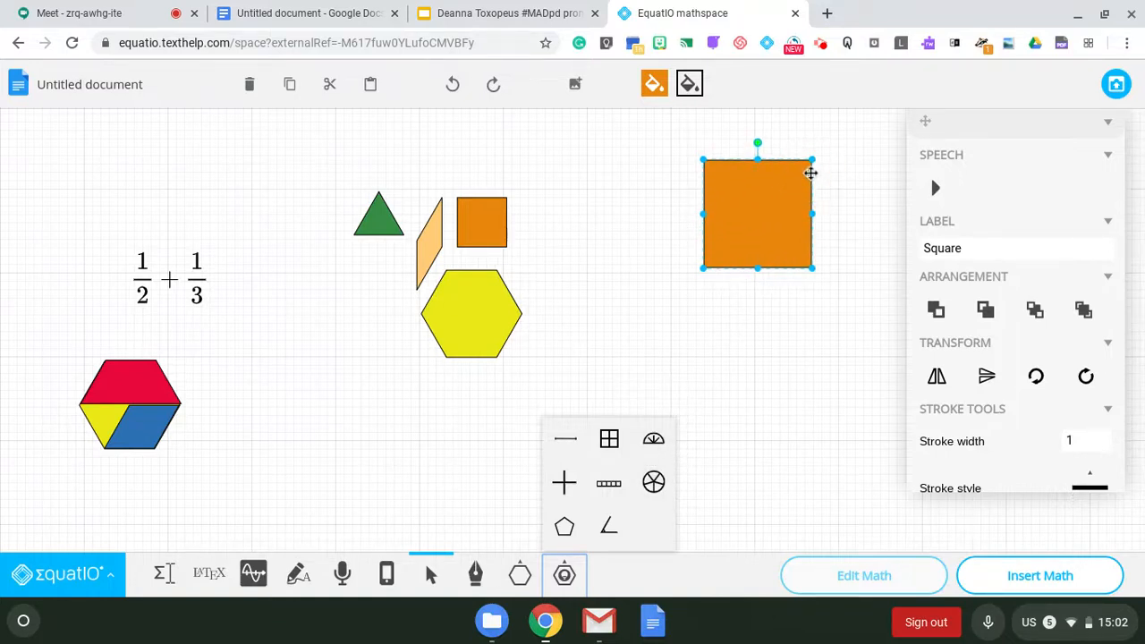
Add a protractor smart shape and align its centre with the large square's lower-left corner, its baseline along the bottom edge
{"action": "left_click", "coordinate": [681, 386]}
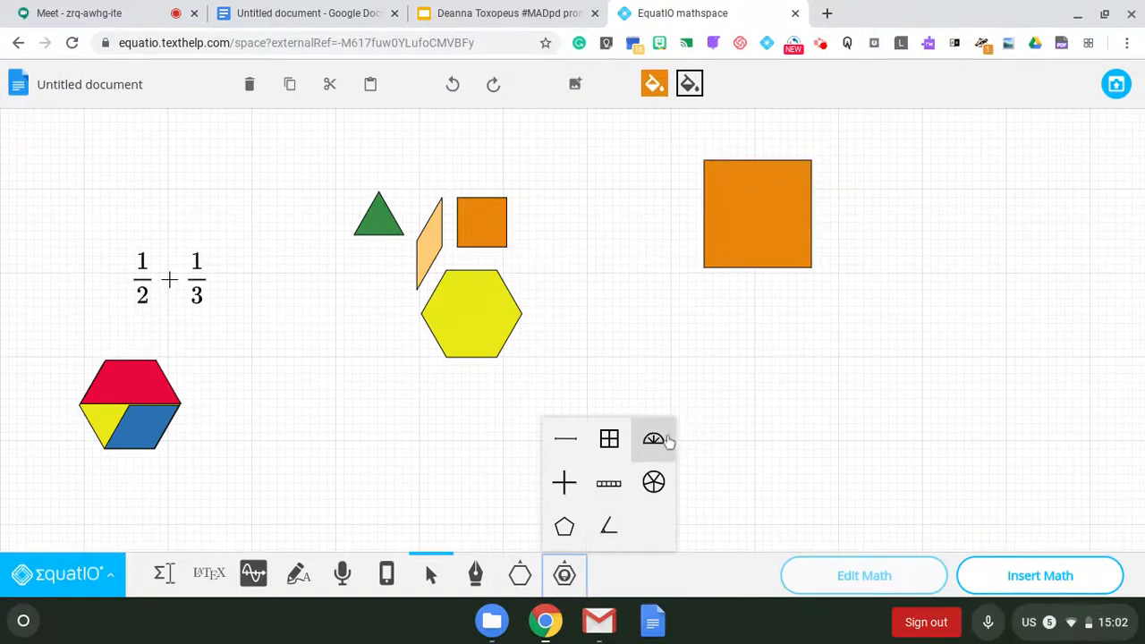
{"action": "left_click", "coordinate": [666, 439]}
{"action": "left_click_drag", "start_coordinate": [636, 296], "coordinate": [919, 443]}
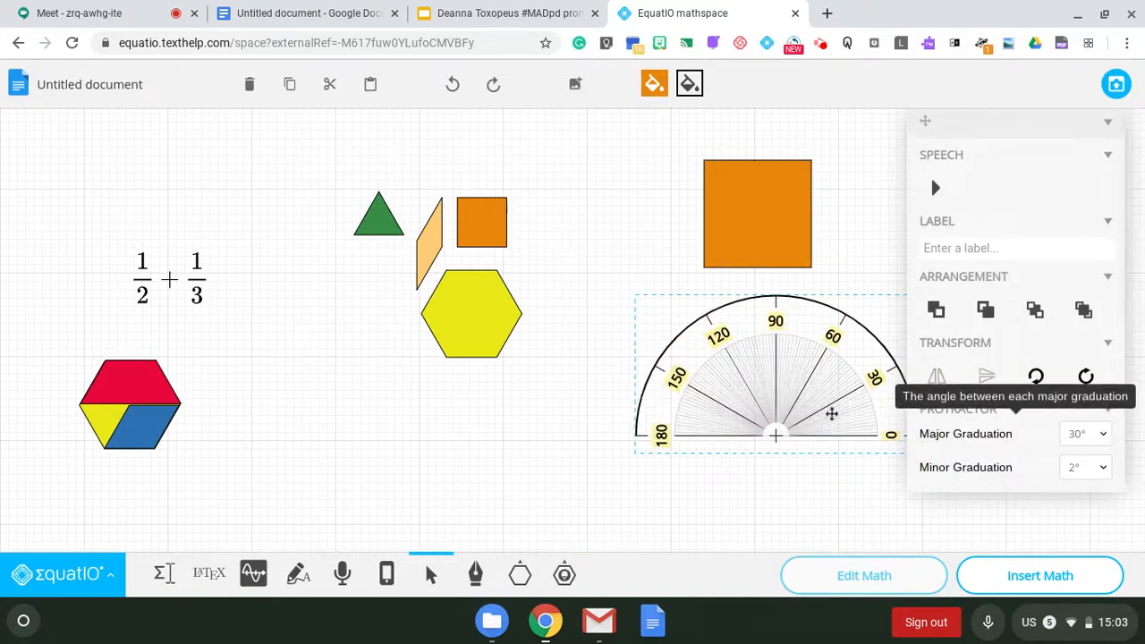
{"action": "left_click_drag", "start_coordinate": [808, 402], "coordinate": [828, 257]}
{"action": "left_click_drag", "start_coordinate": [781, 244], "coordinate": [735, 233]}
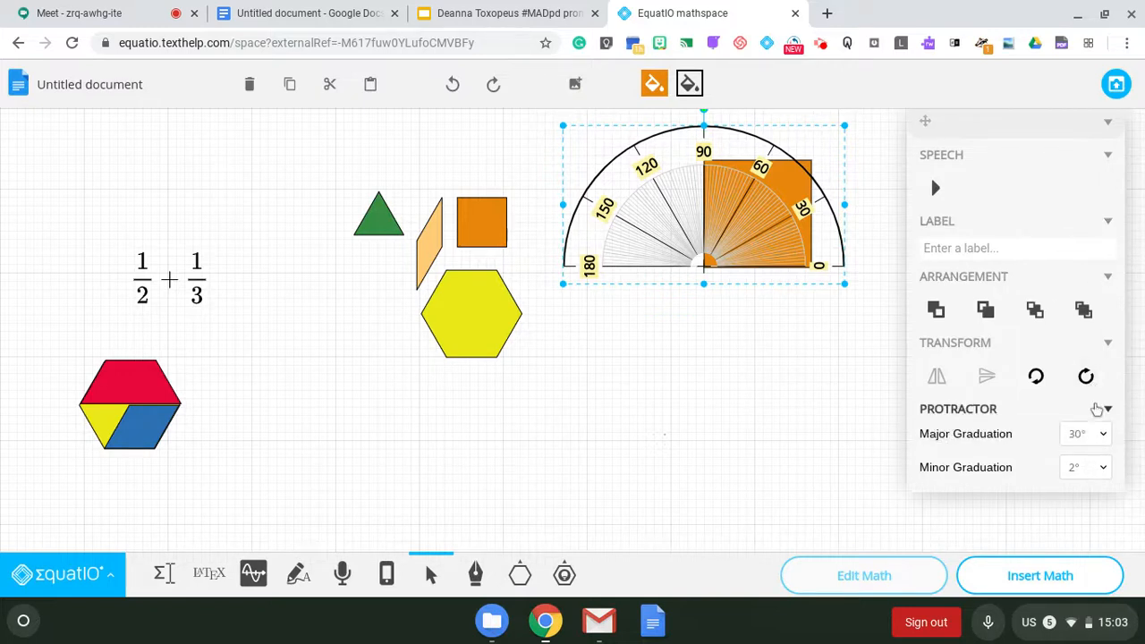
Collapse the protractor's Label, Arrangement and Transform properties, keeping its Protractor settings expanded
{"action": "left_click", "coordinate": [1107, 222]}
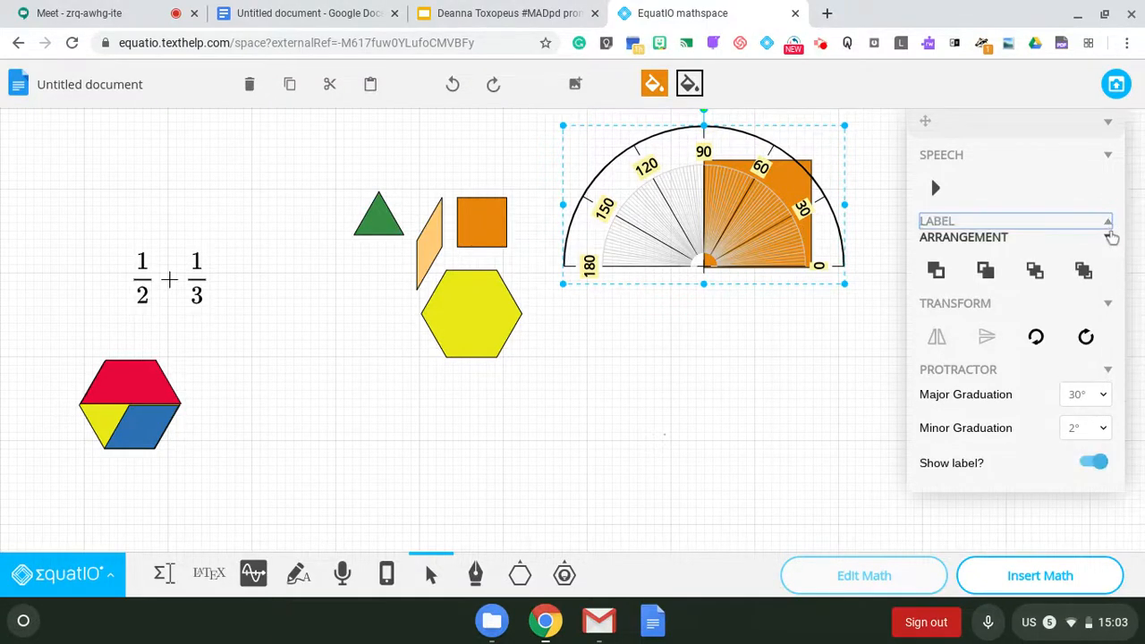
{"action": "left_click", "coordinate": [1108, 238]}
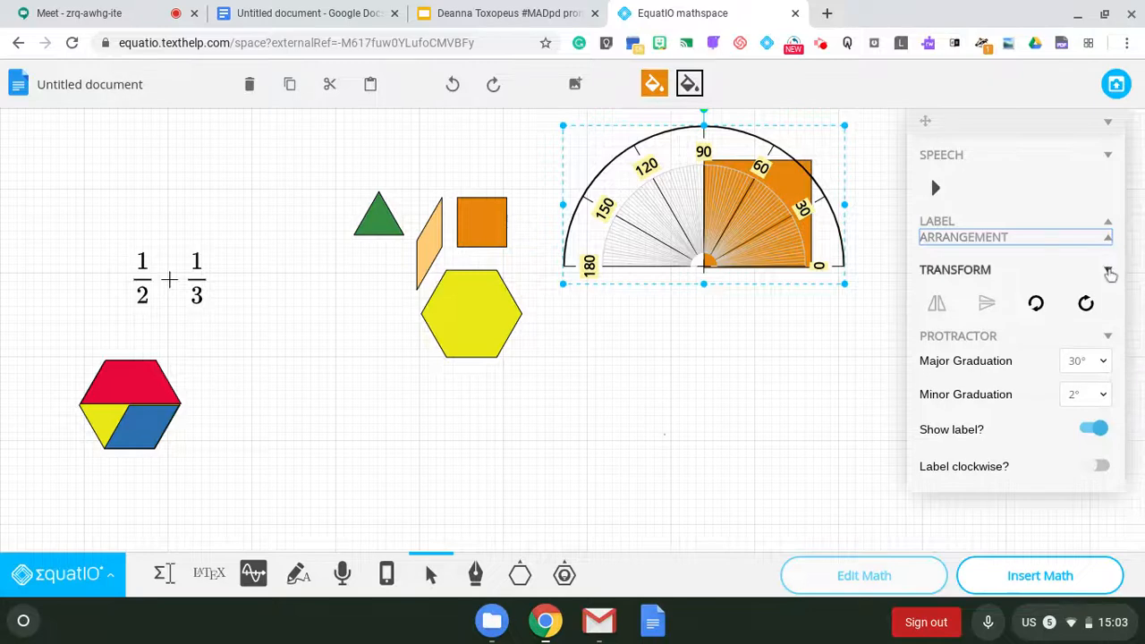
{"action": "left_click", "coordinate": [1108, 271]}
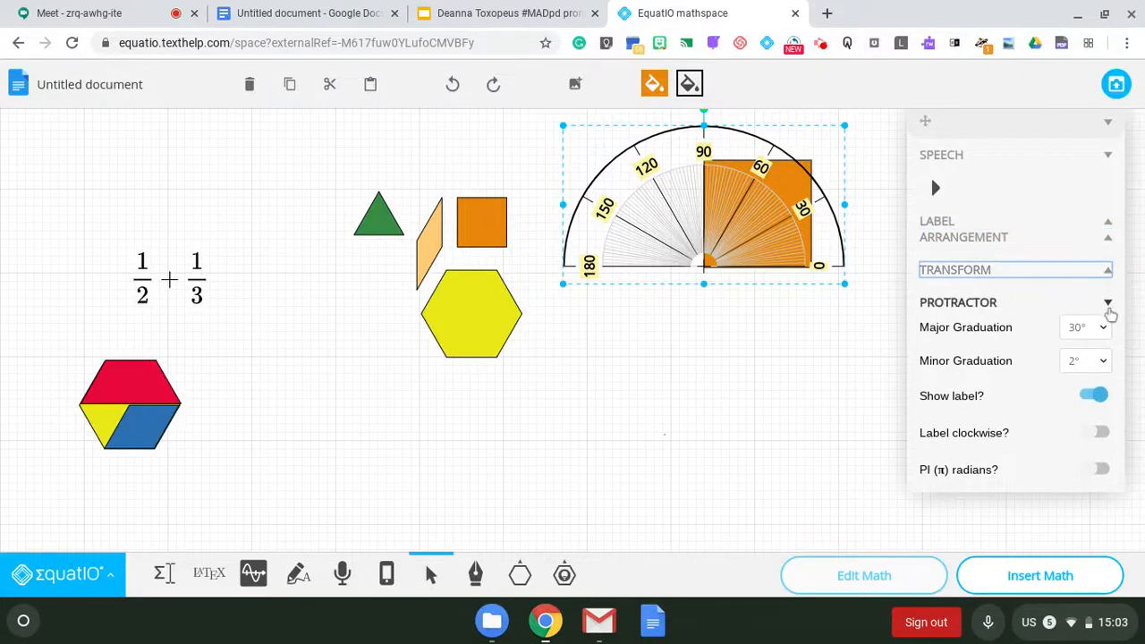
{"action": "left_click", "coordinate": [1108, 310]}
{"action": "left_click", "coordinate": [1109, 309]}
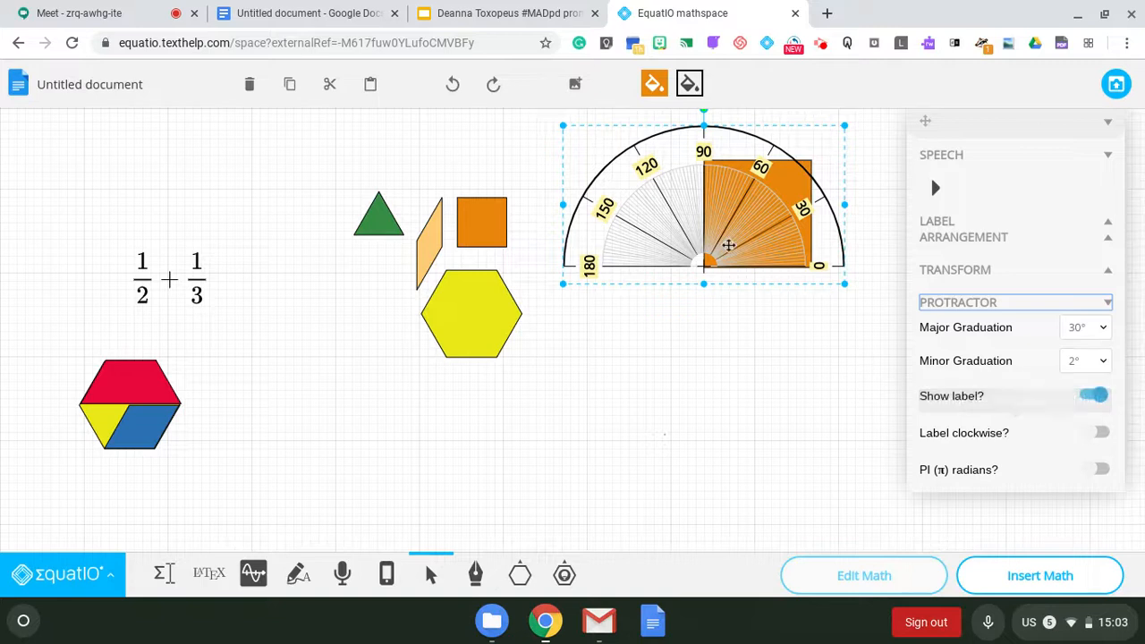
Move the protractor's centre to the large square's lower-right corner and turn on clockwise labelling
{"action": "left_click_drag", "start_coordinate": [729, 244], "coordinate": [838, 245]}
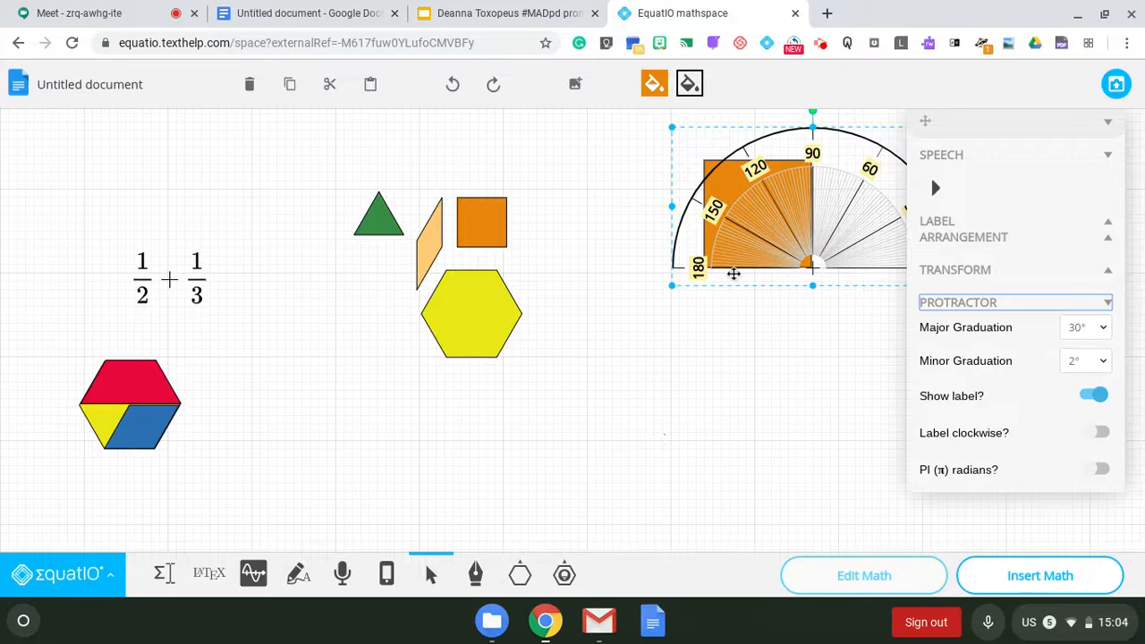
{"action": "left_click", "coordinate": [1095, 435]}
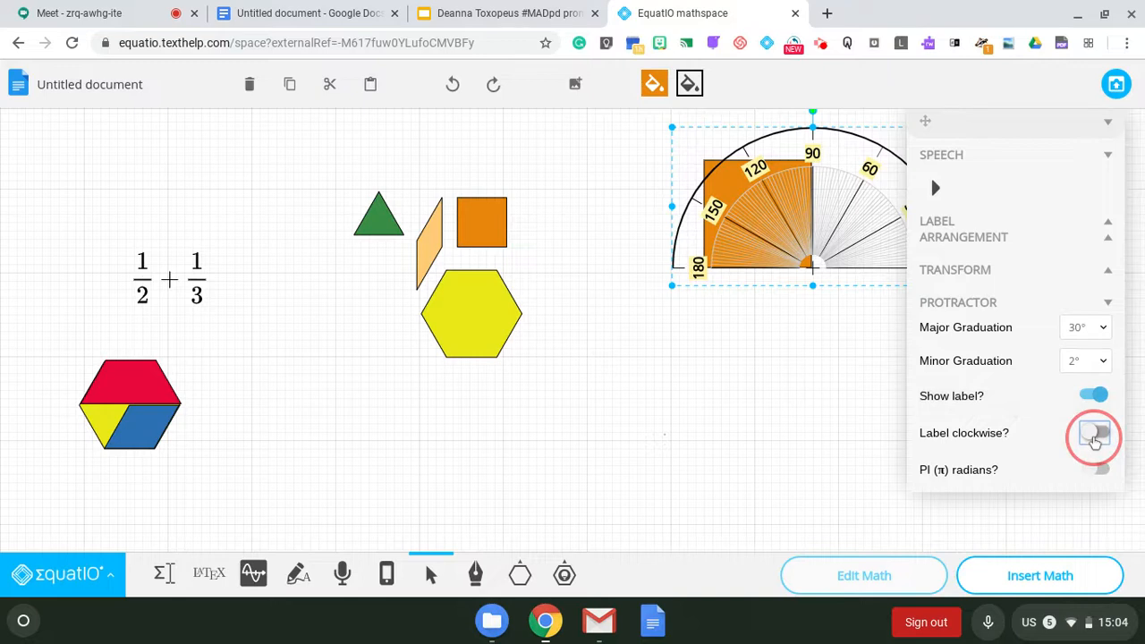
{"action": "left_click", "coordinate": [1094, 436]}
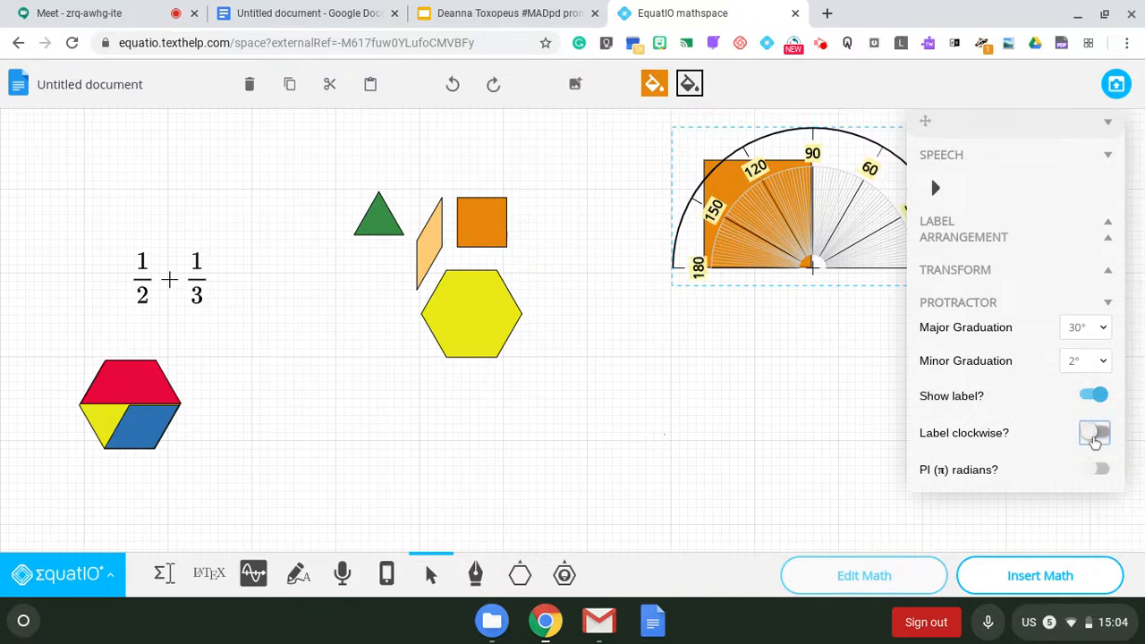
{"action": "left_click", "coordinate": [1095, 438]}
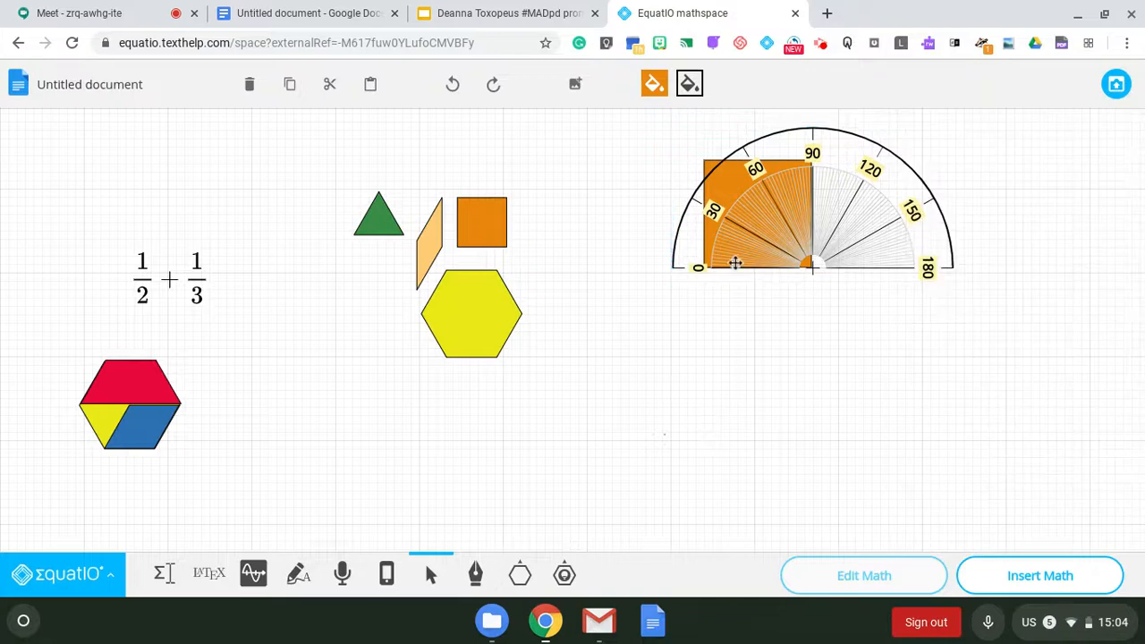
Rotate the protractor 90° counterclockwise and align its centre with the large square's upper-right corner
{"action": "left_click_drag", "start_coordinate": [754, 231], "coordinate": [701, 368]}
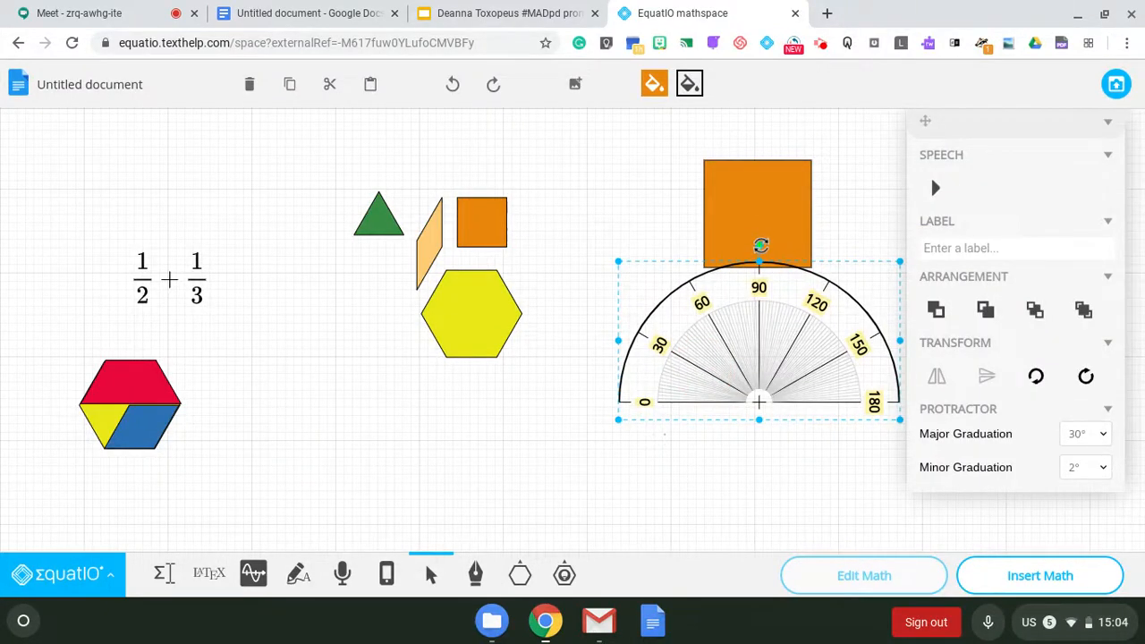
{"action": "left_click_drag", "start_coordinate": [759, 245], "coordinate": [624, 347]}
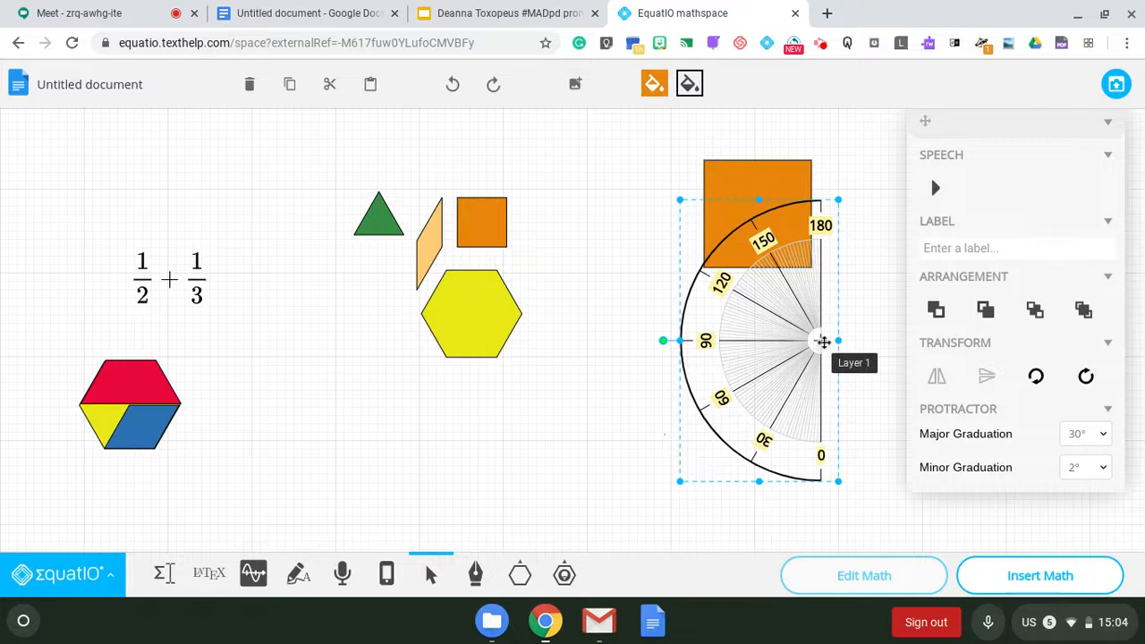
{"action": "left_click_drag", "start_coordinate": [792, 340], "coordinate": [780, 158]}
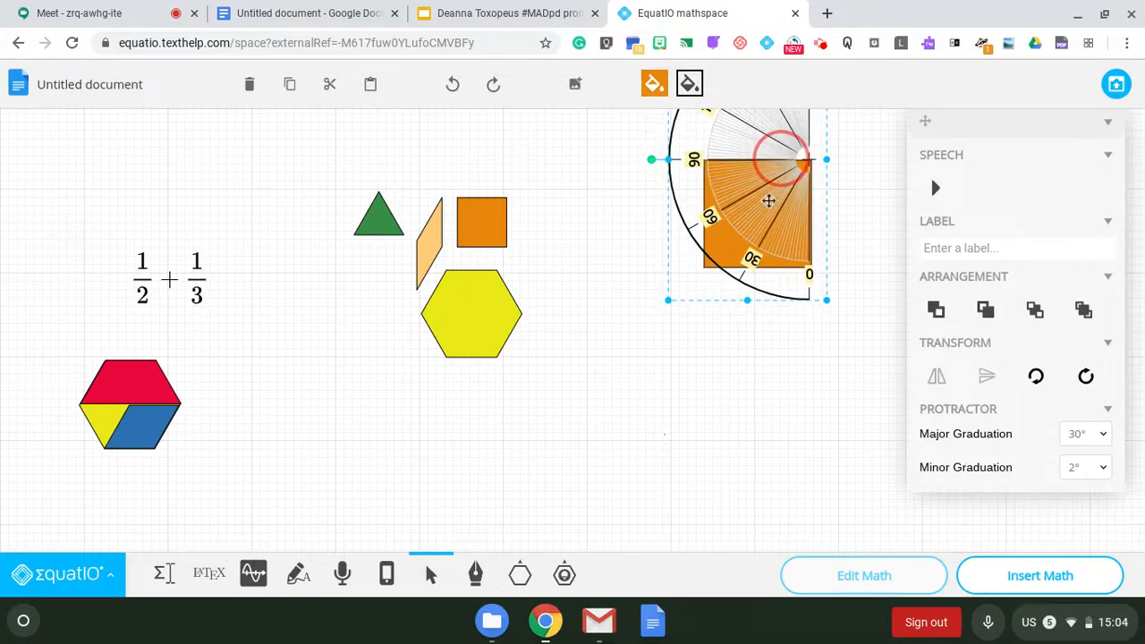